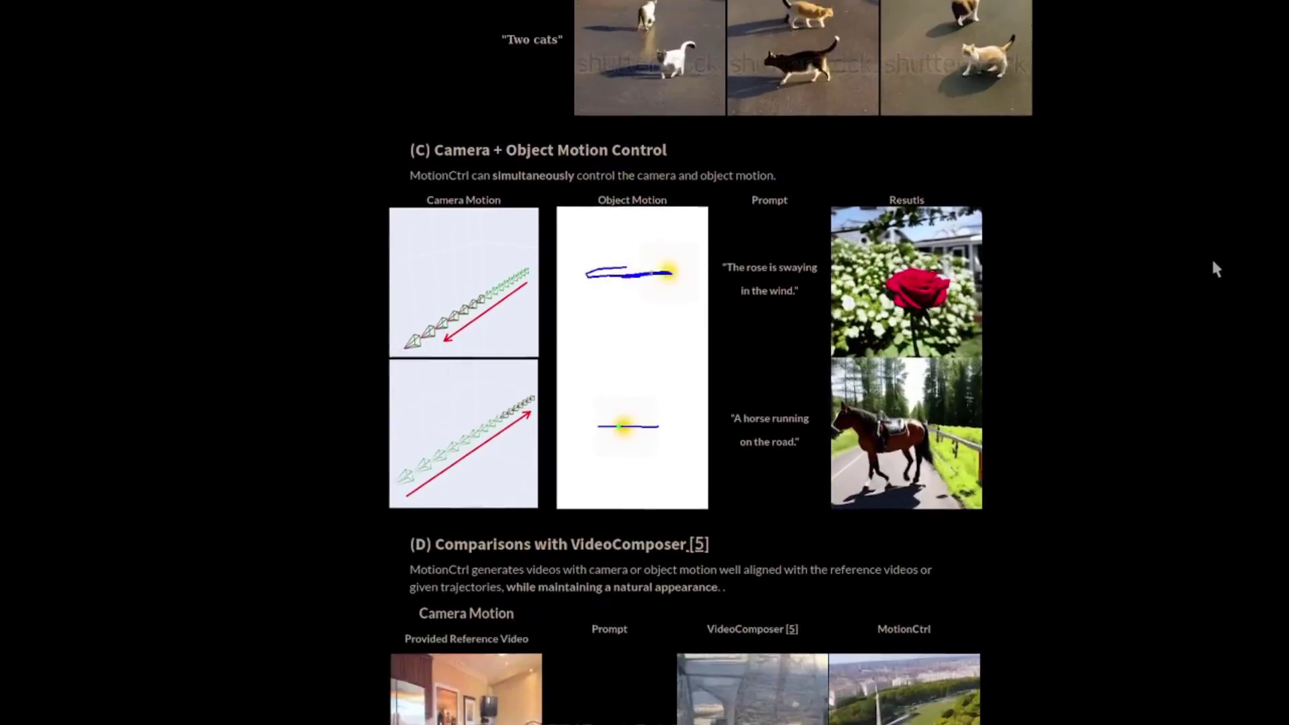
# Step: Scroll the project page to the complex camera motion and Object Motion Control examples
pyautogui.scroll(2, 1202, 376)
pyautogui.scroll(-1, 1195, 497)
pyautogui.scroll(-3, 1195, 497)
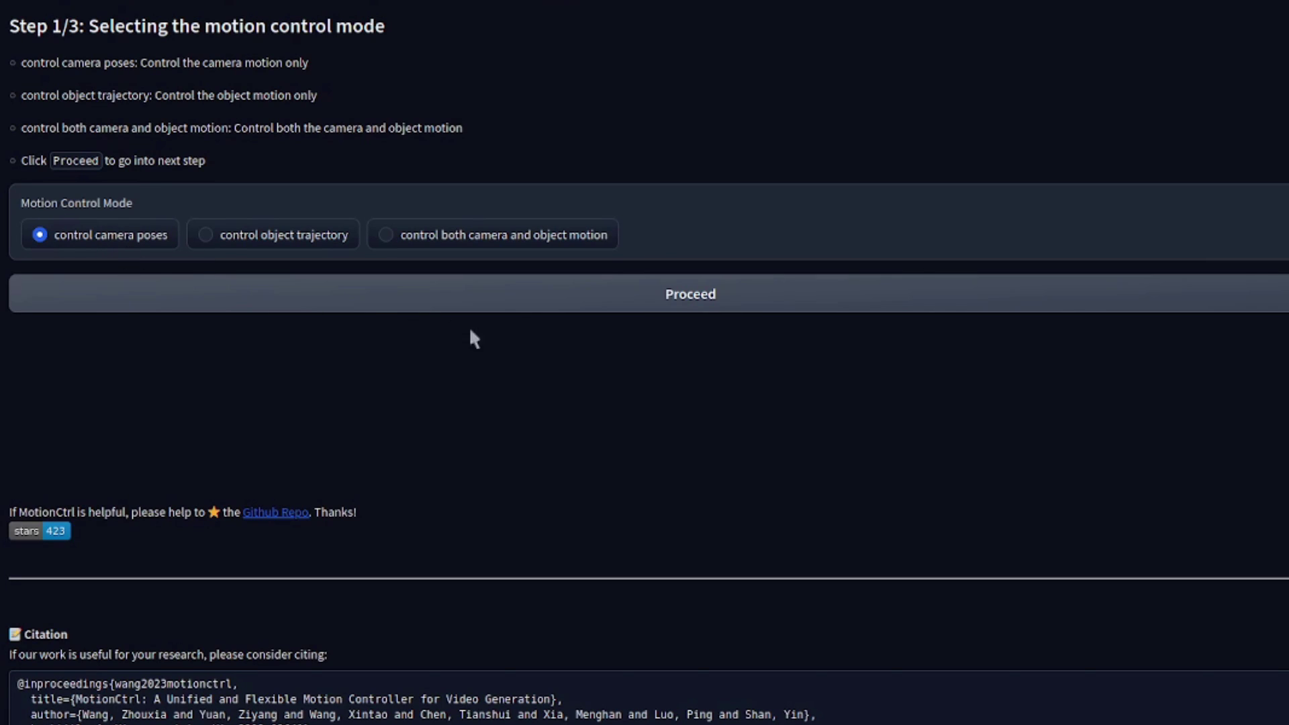
# Step: Proceed through Steps 1 and 2 with Basic Camera Poses to reveal the eight pose buttons
pyautogui.click(690, 294)
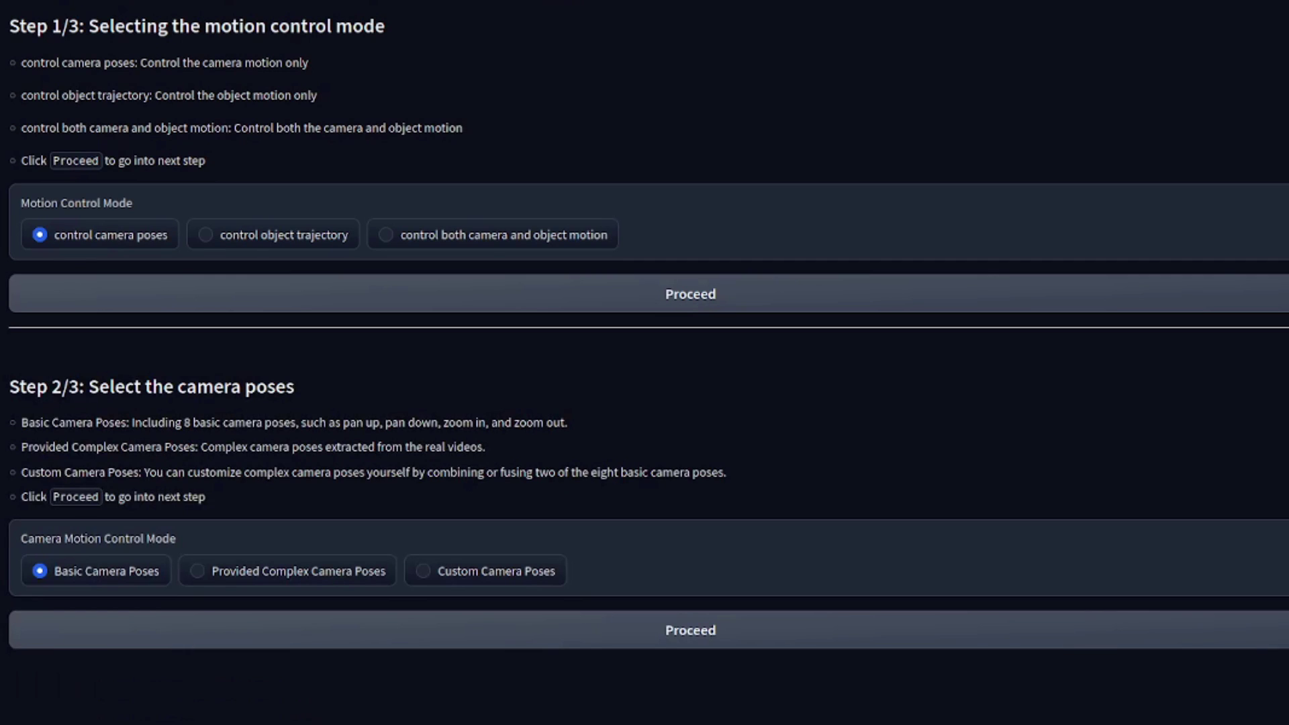
pyautogui.scroll(-2, 644, 363)
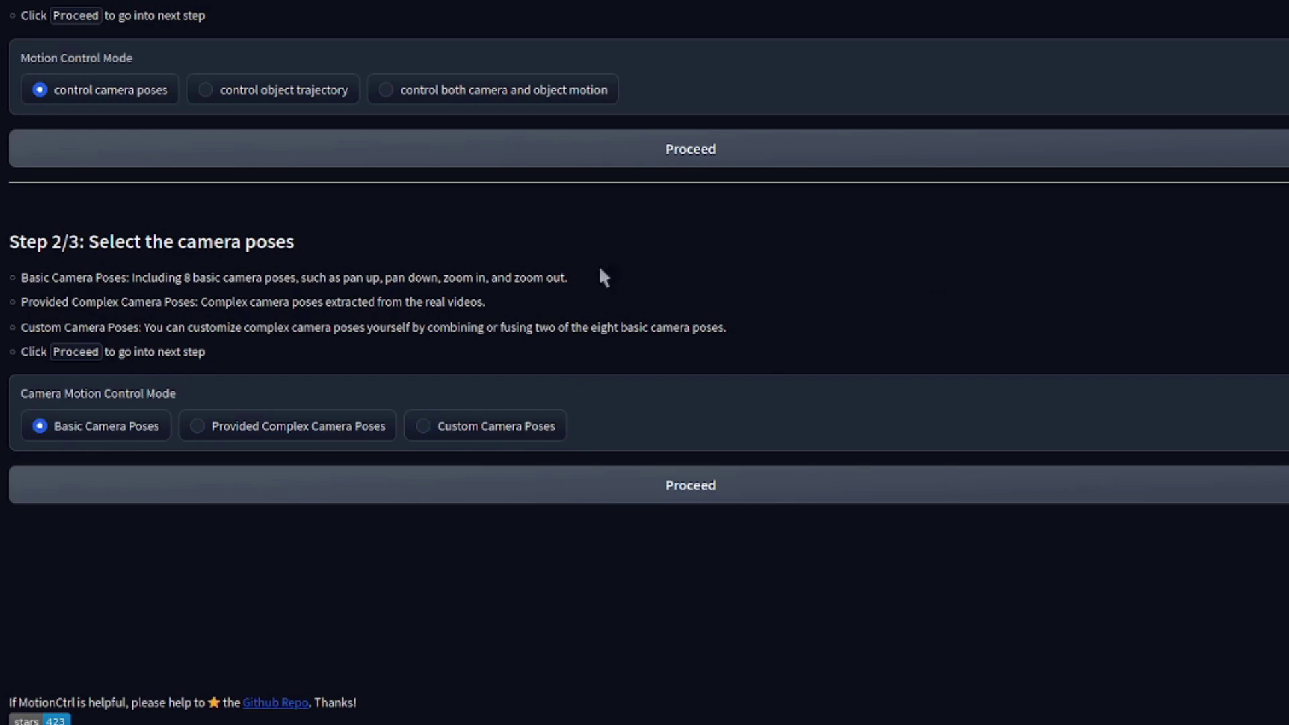
pyautogui.click(672, 497)
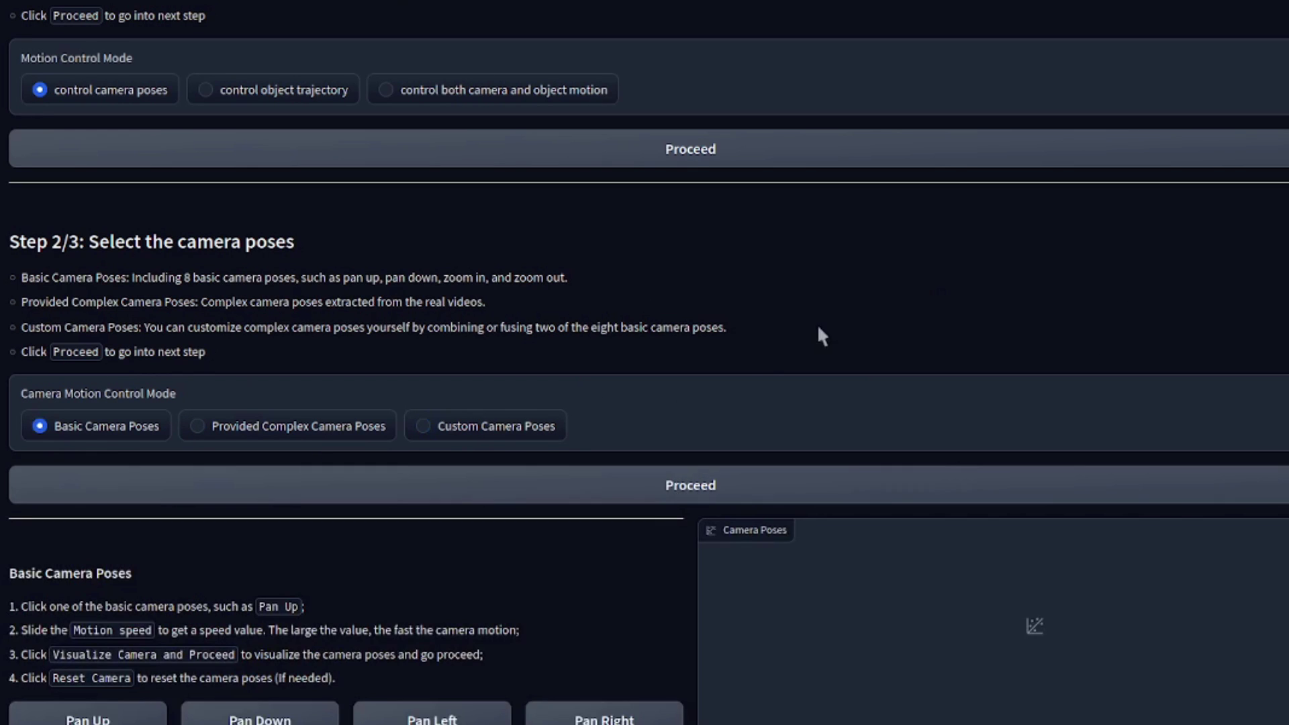
pyautogui.scroll(-7, 1231, 267)
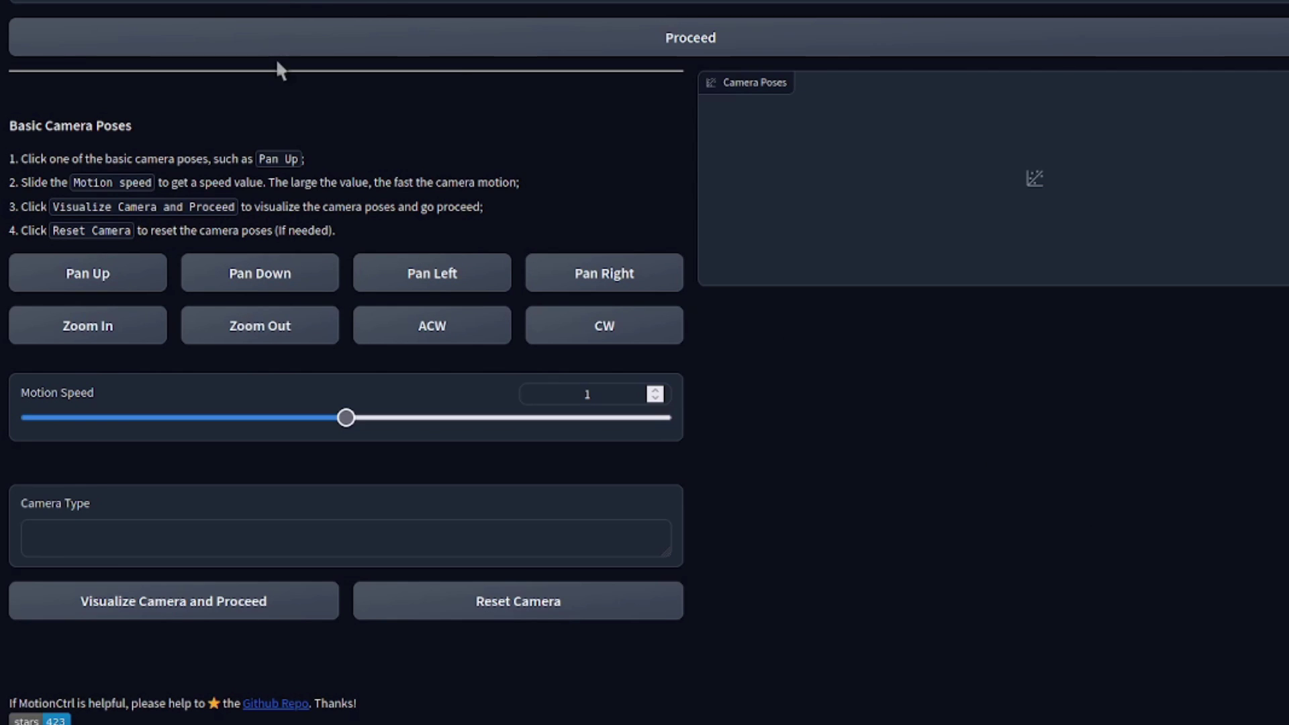
# Step: Load the provided complex camera path Pose_1 and plot its camera positions in 3D
pyautogui.press('Right')
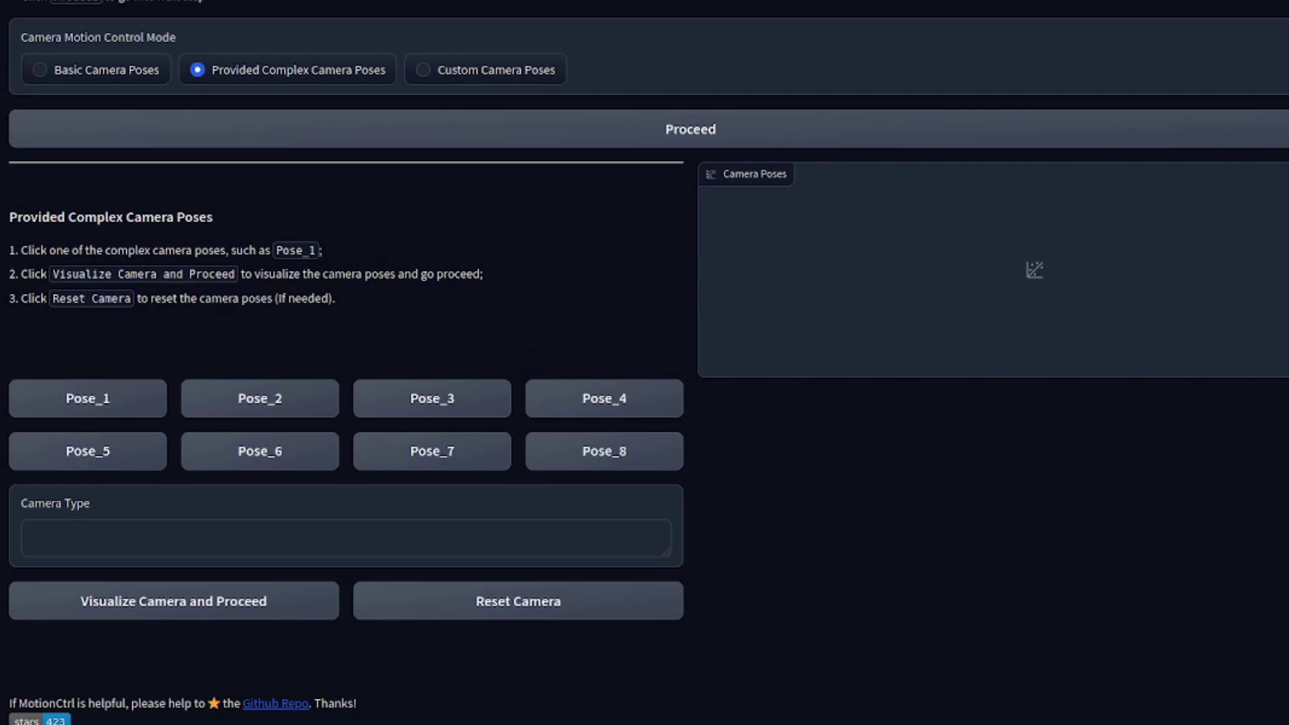
pyautogui.click(81, 408)
pyautogui.click(93, 408)
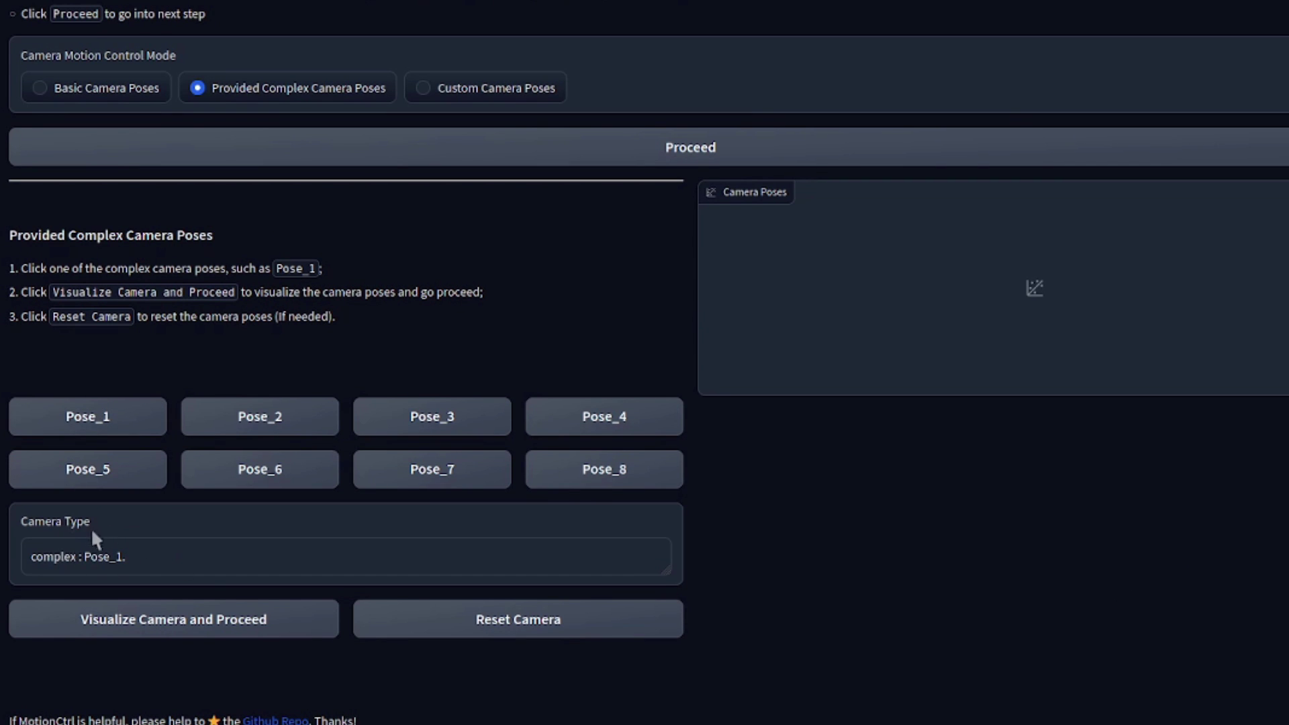
pyautogui.click(183, 622)
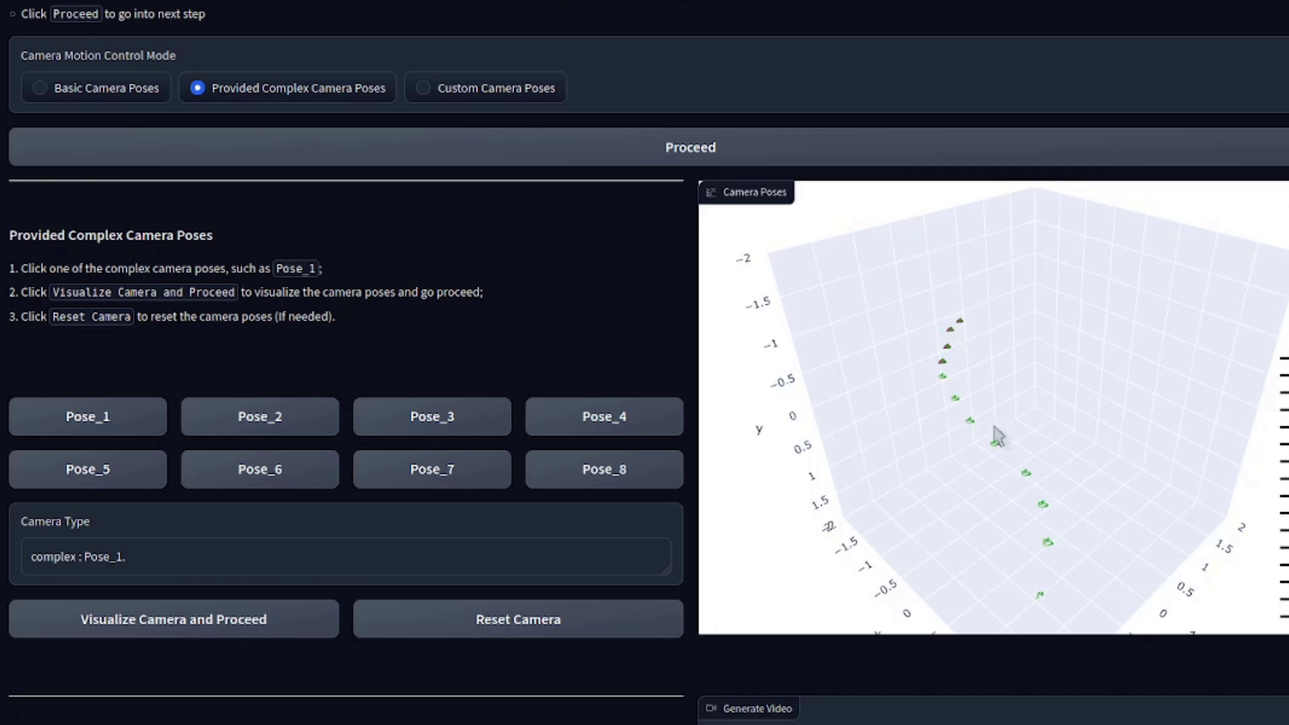
pyautogui.moveTo(954, 332)
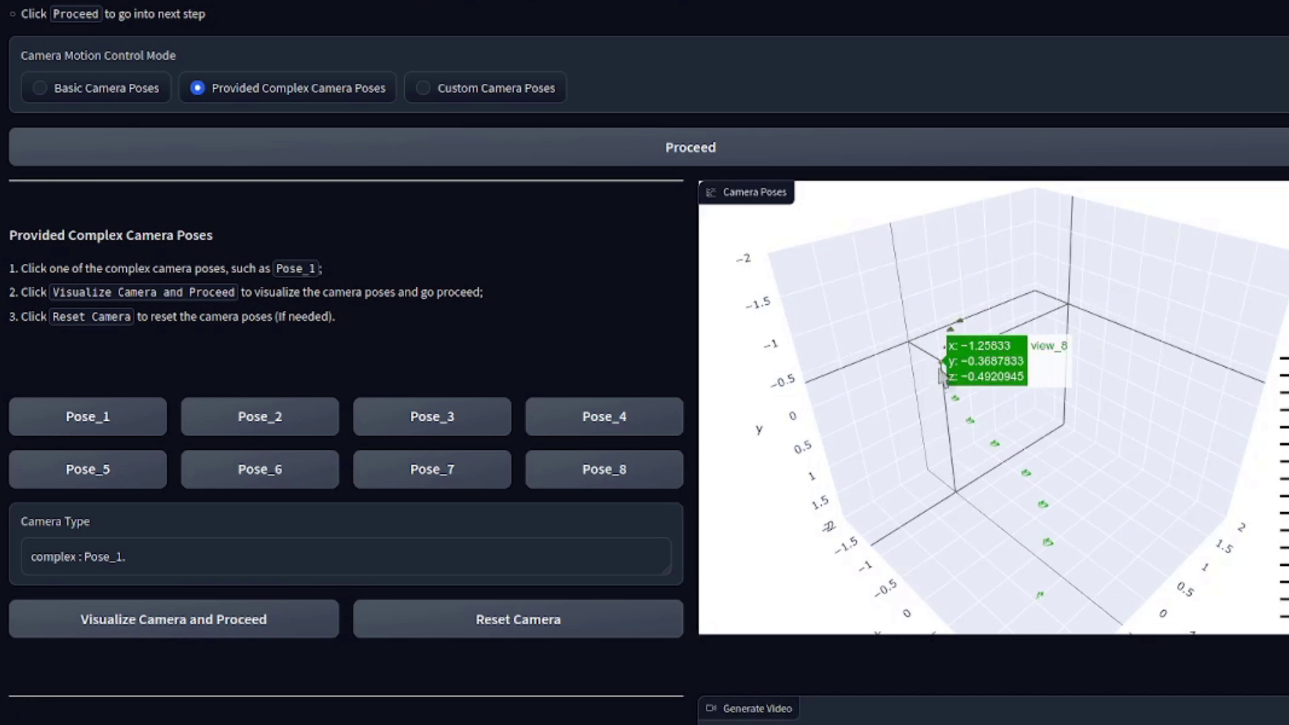
pyautogui.moveTo(1040, 598)
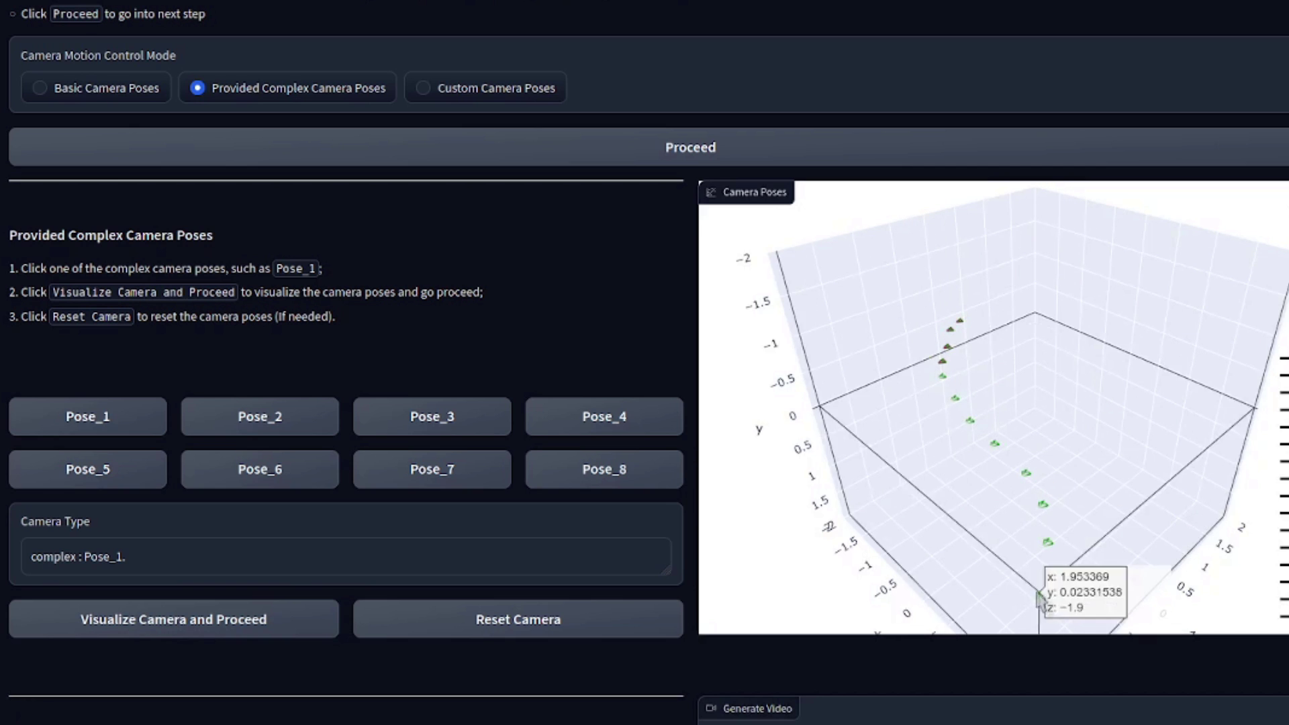
pyautogui.doubleClick(1022, 446)
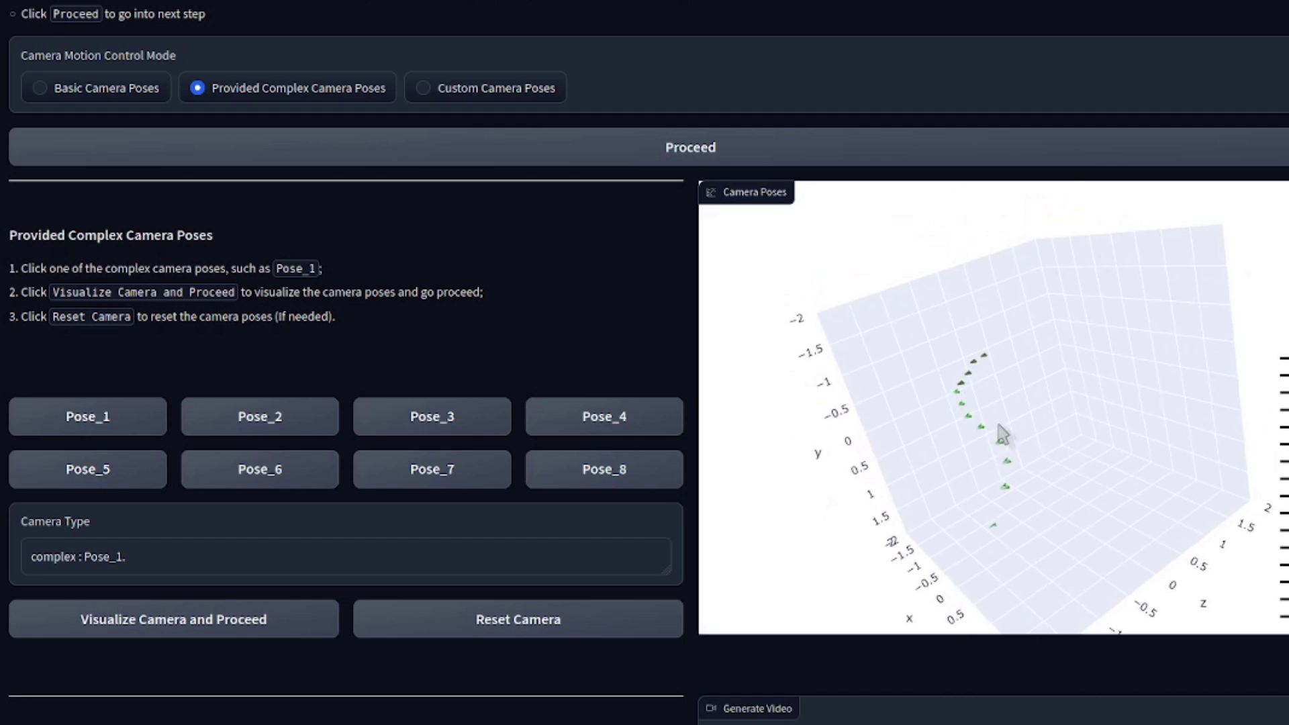
# Step: Plot the Pose_2 camera path, then switch to Custom Camera Poses
pyautogui.click(265, 424)
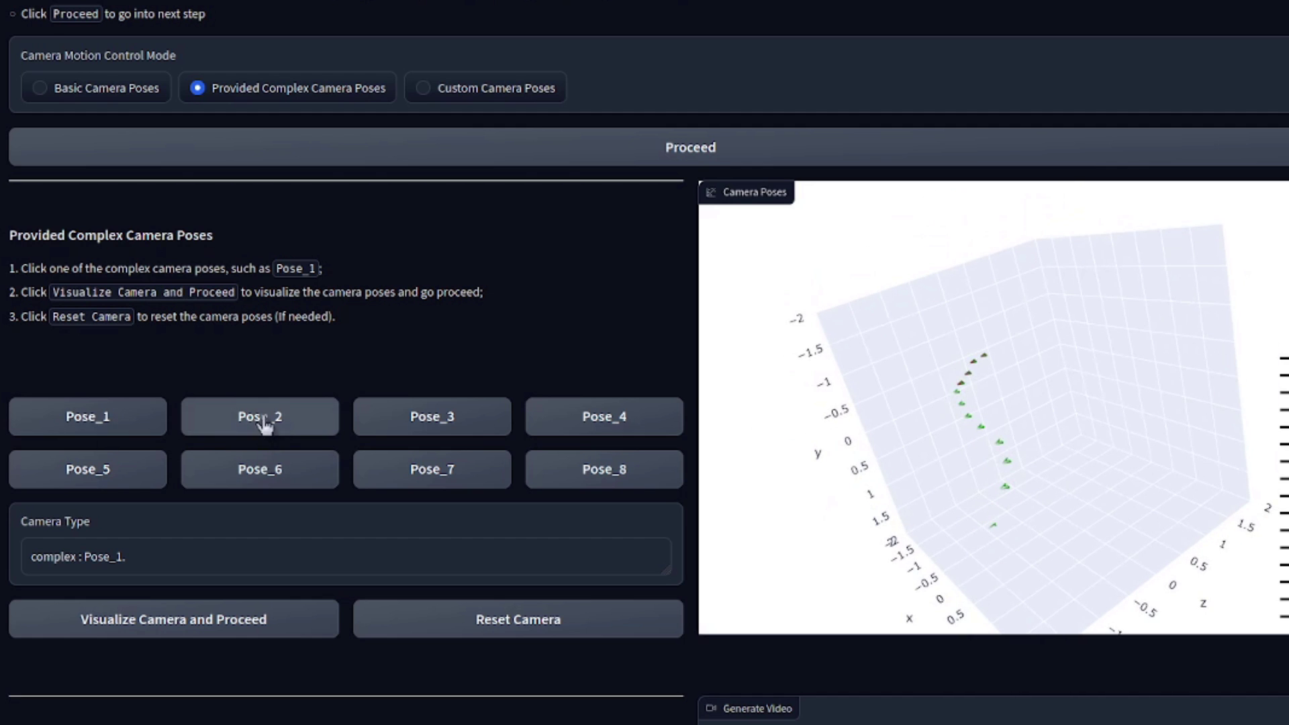
pyautogui.click(223, 621)
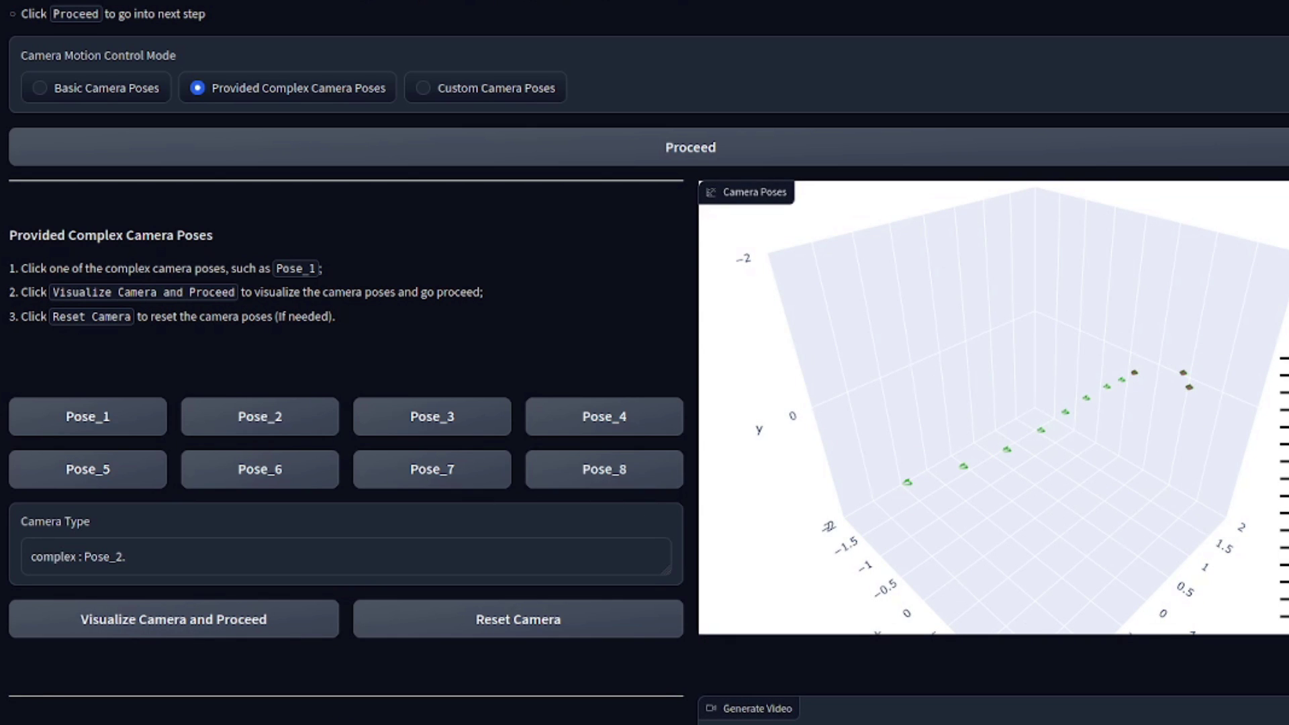
pyautogui.click(479, 95)
# Step: Compose a Pan Up followed by Zoom Out custom camera path and plot its poses
pyautogui.click(646, 161)
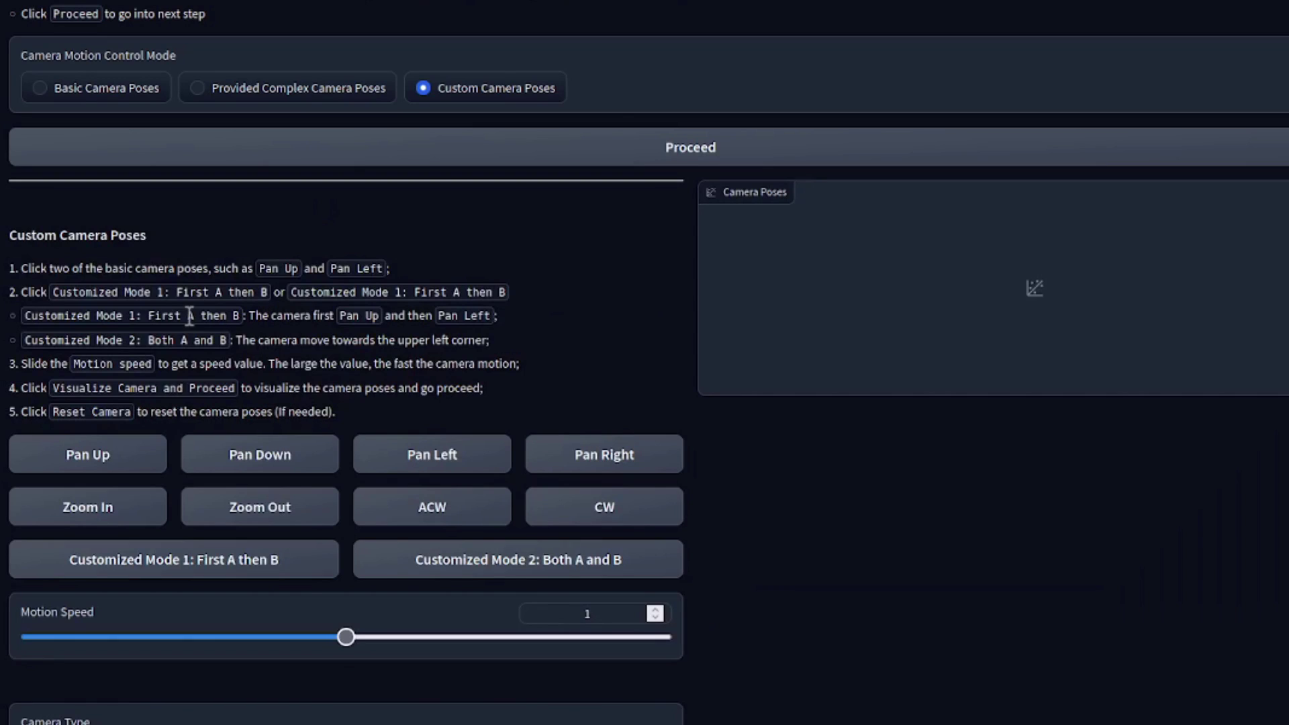
pyautogui.click(138, 462)
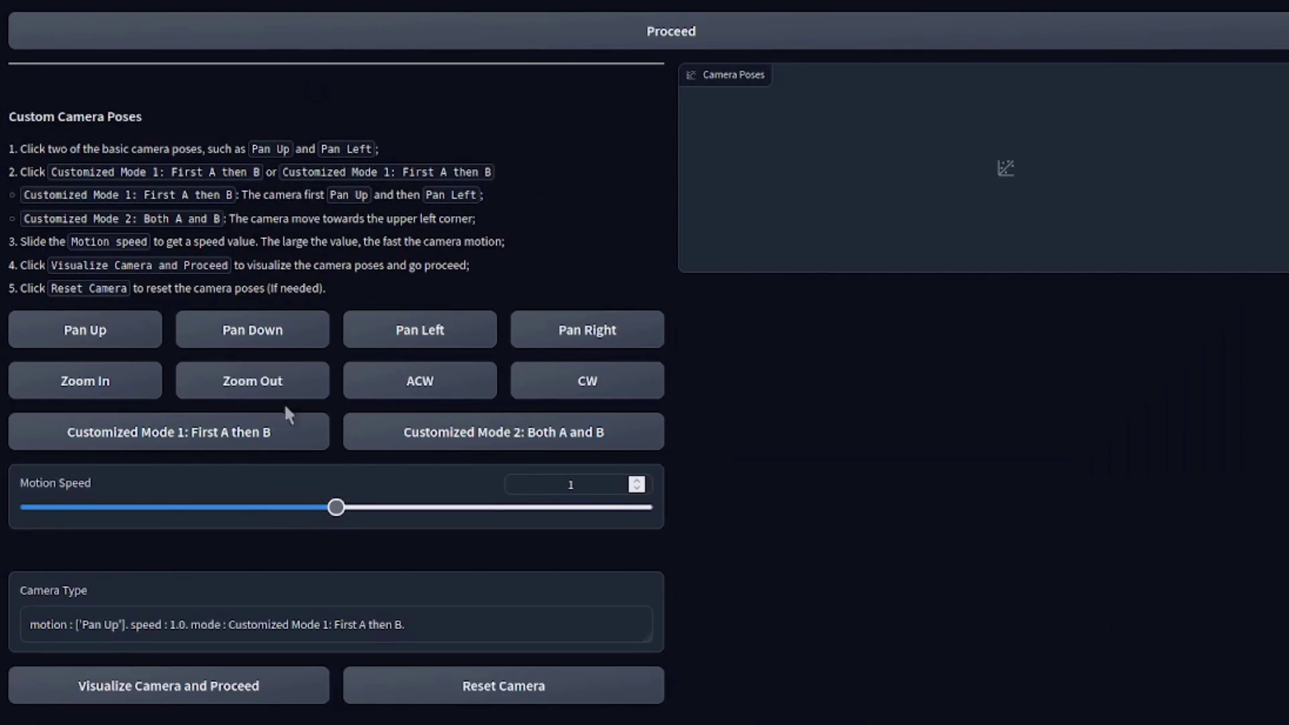
pyautogui.click(287, 393)
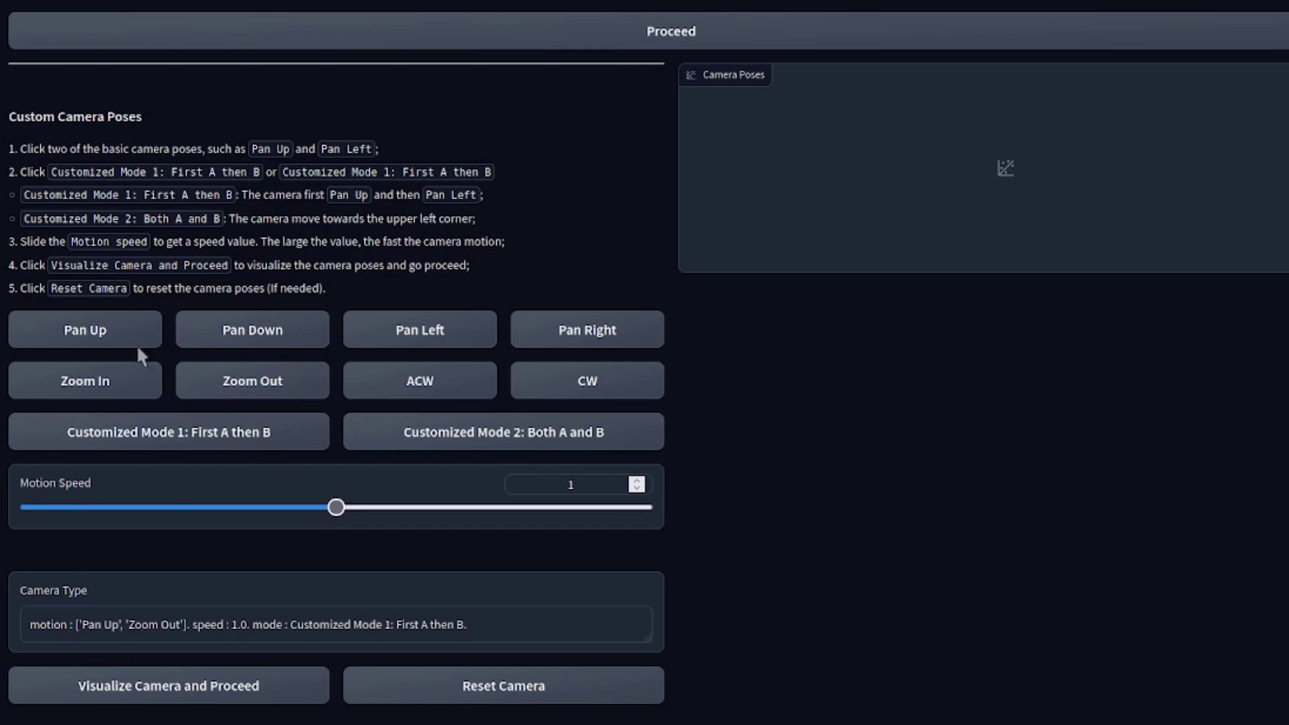
pyautogui.click(105, 334)
pyautogui.click(301, 378)
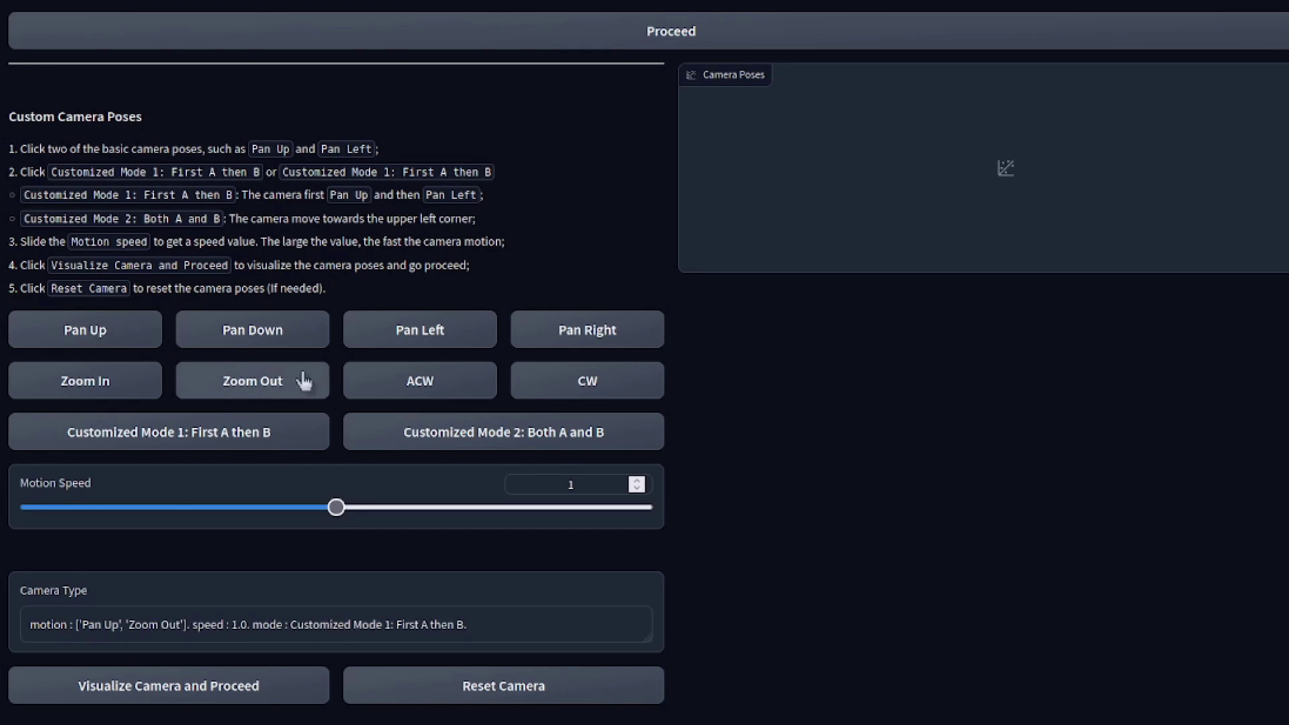
pyautogui.click(182, 681)
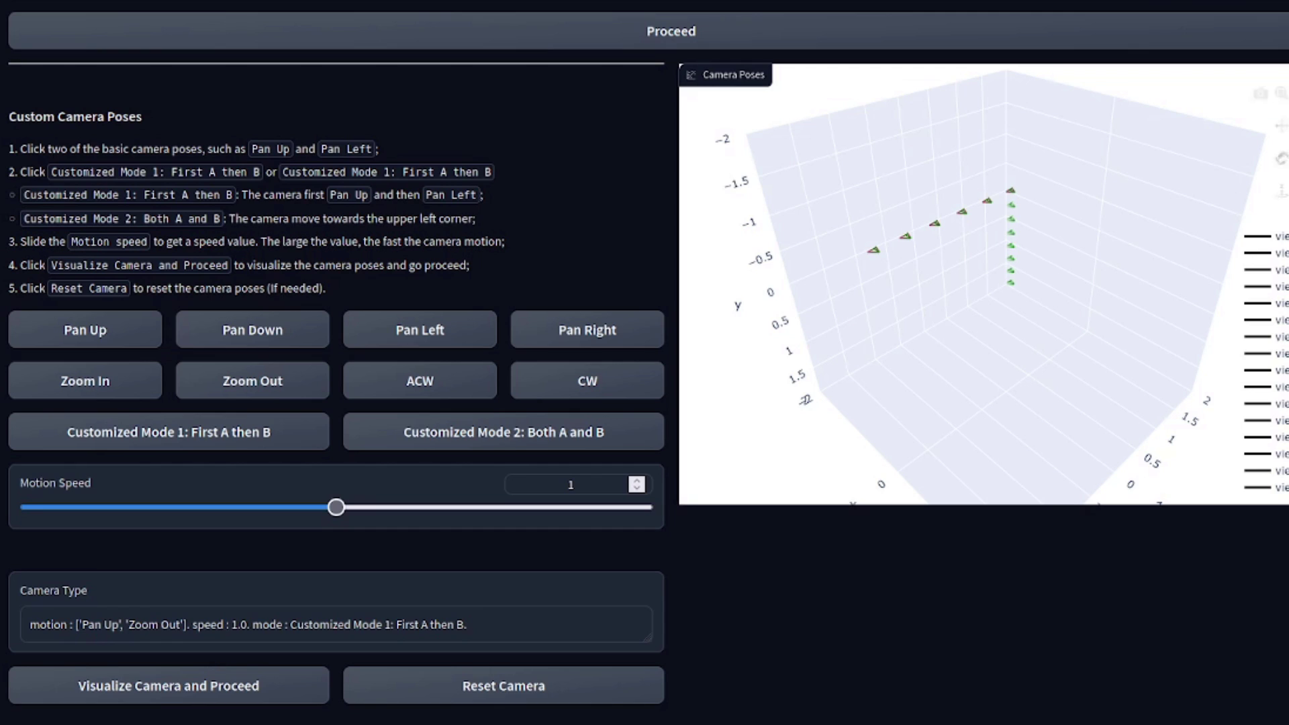
pyautogui.scroll(-9, 645, 362)
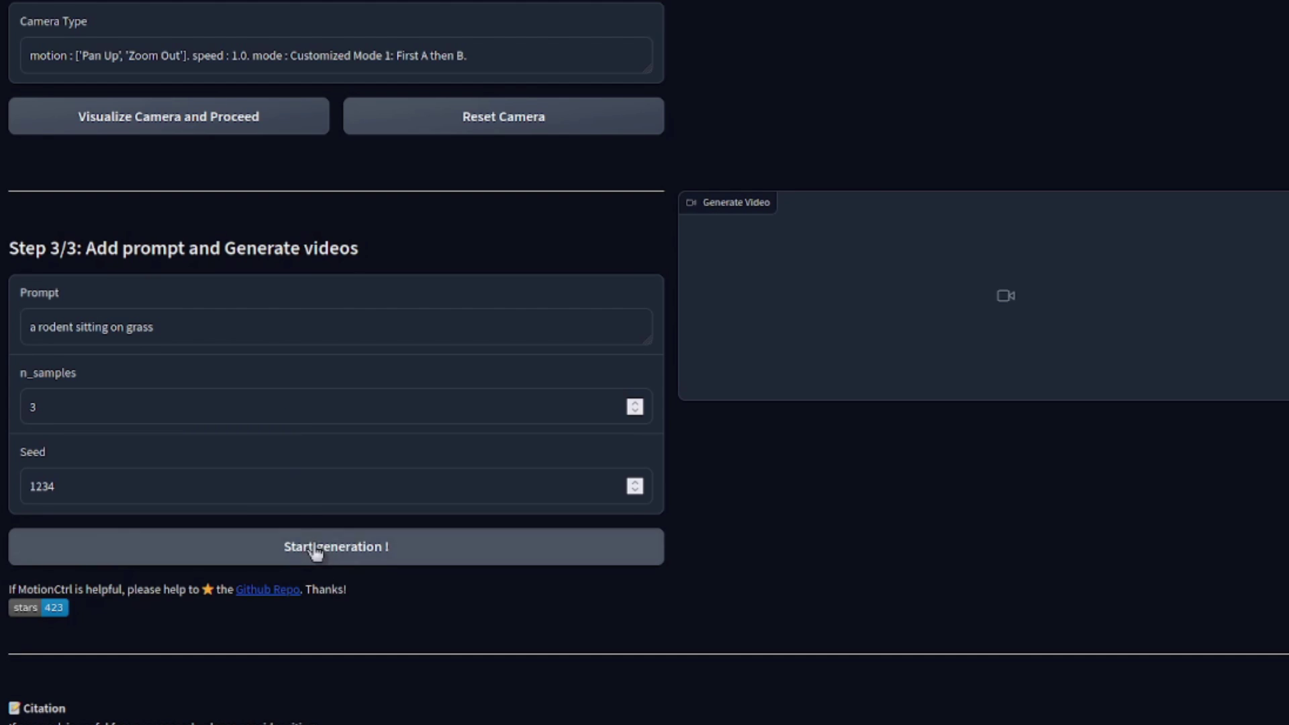
# Step: Generate three 'a rodent sitting on grass' clips along the camera path and play them twice
pyautogui.click(343, 548)
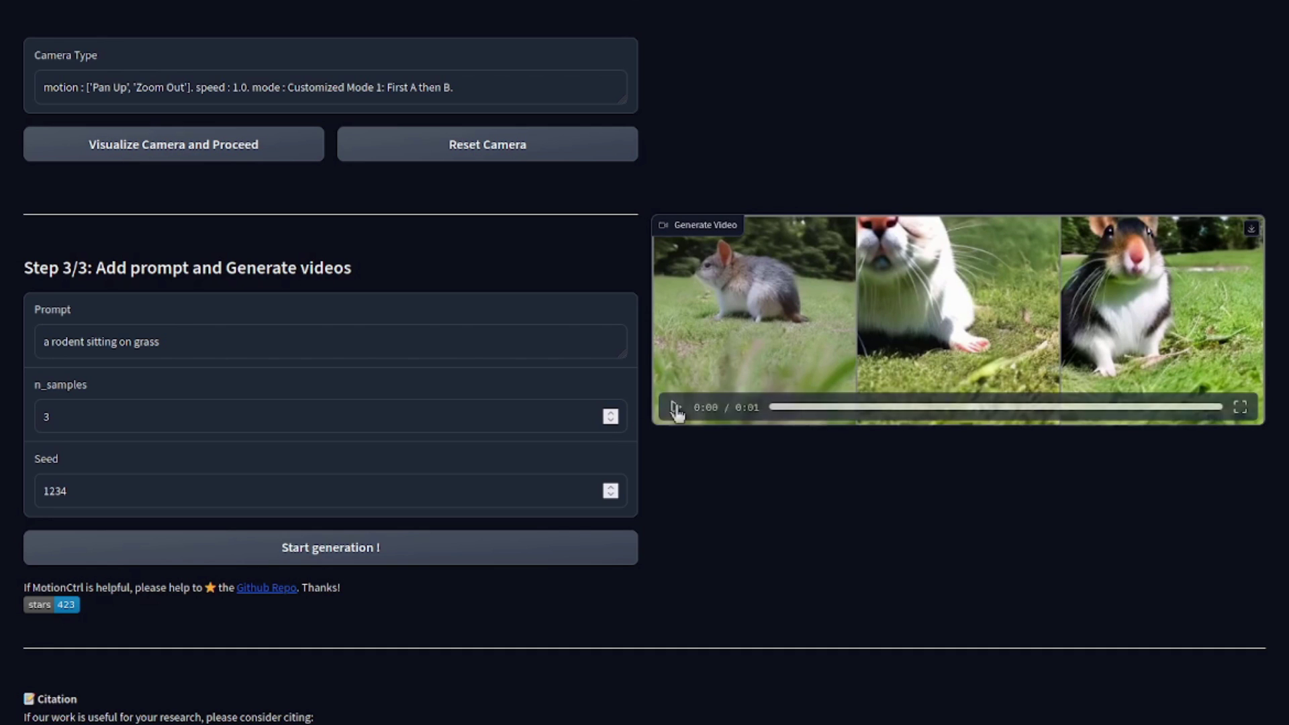
pyautogui.click(675, 408)
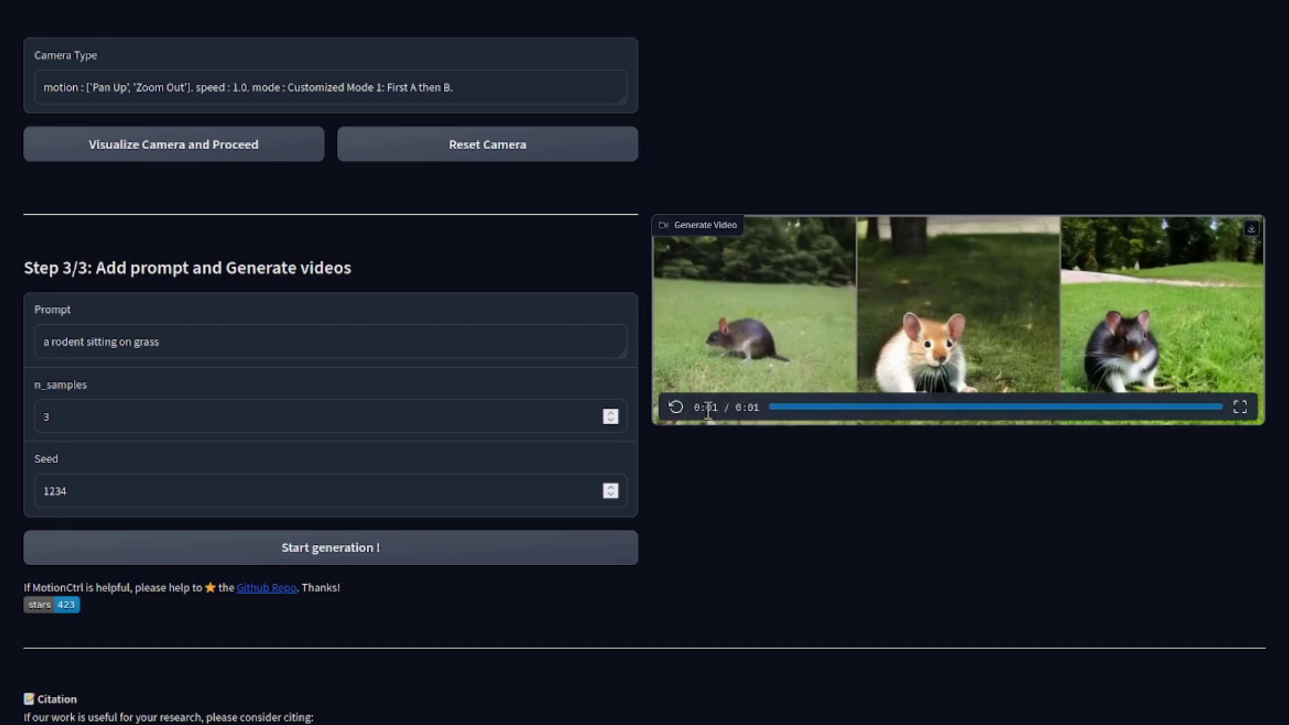
pyautogui.click(675, 407)
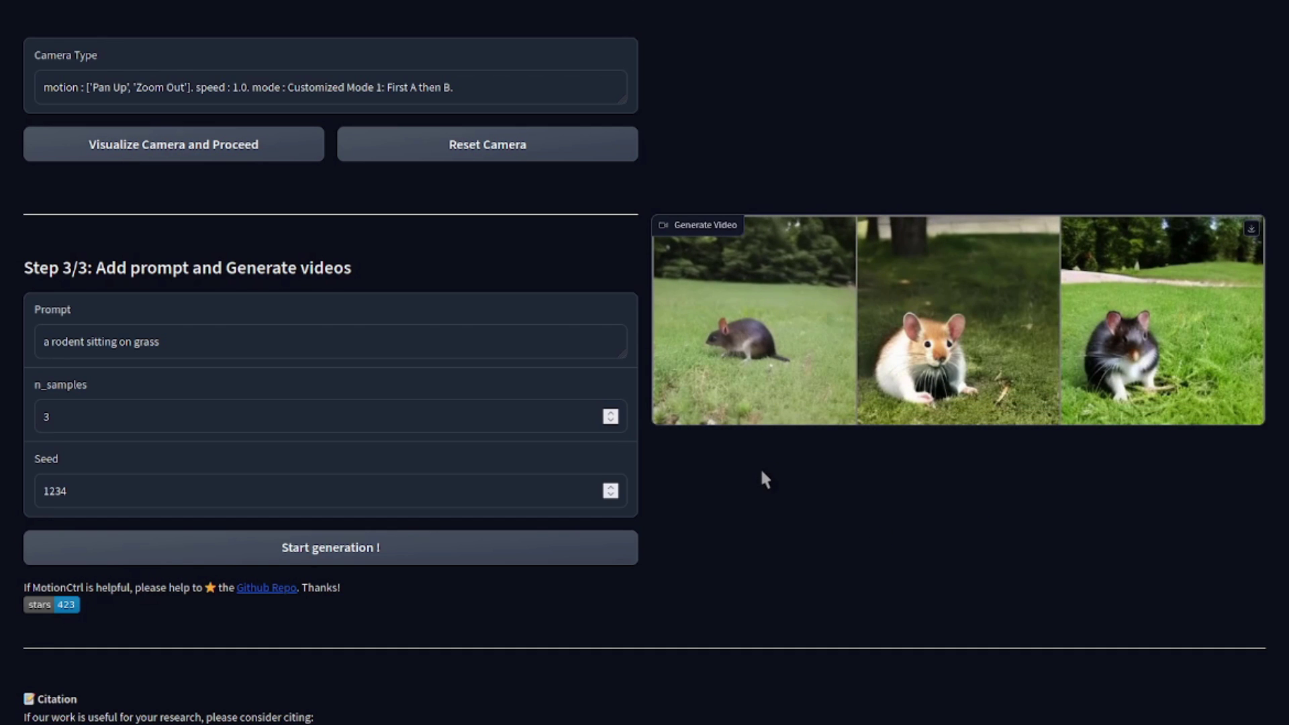
# Step: Select object-trajectory control as the Motion Control Mode and advance to Step 2/3
pyautogui.scroll(12, 766, 480)
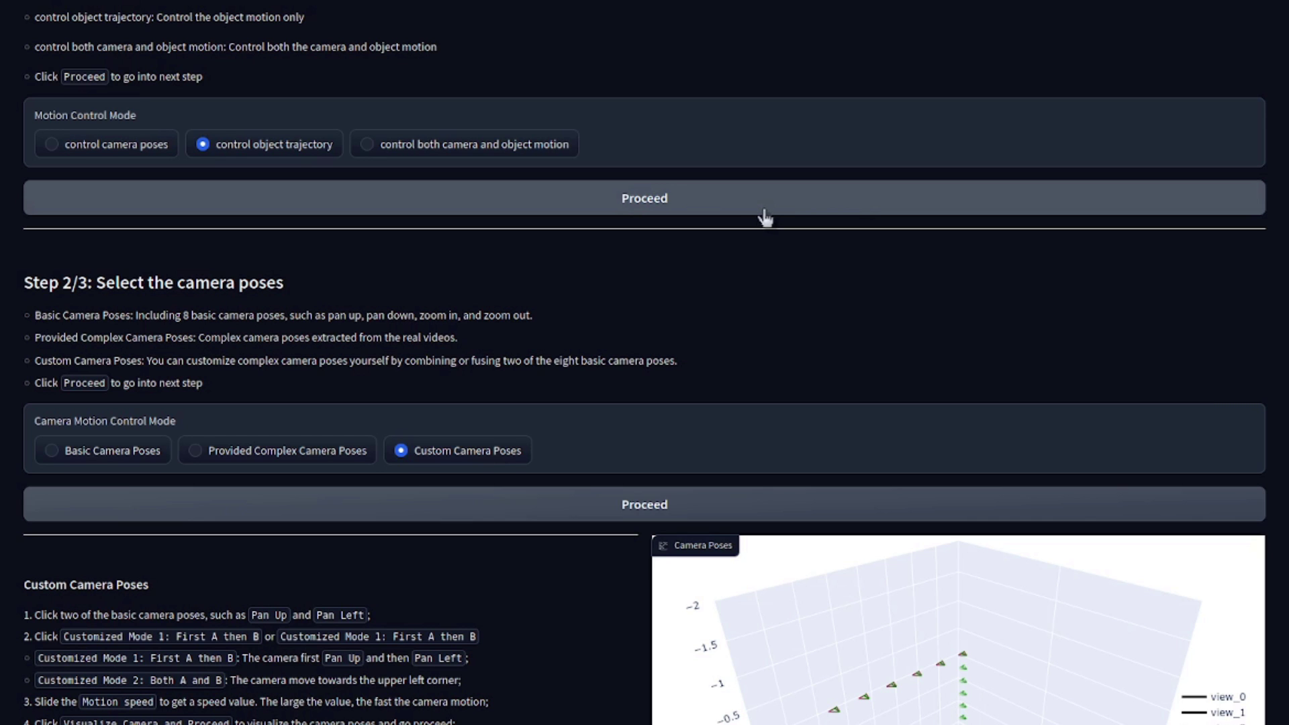
pyautogui.click(765, 211)
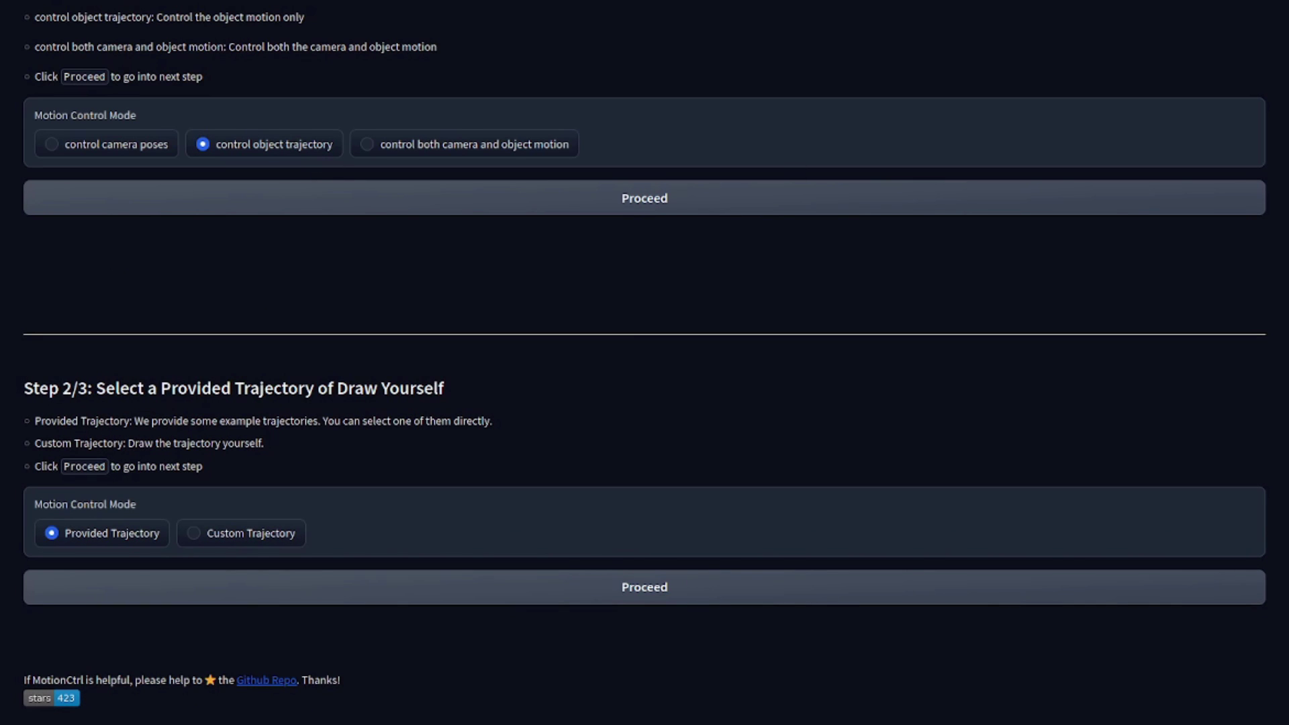
pyautogui.scroll(-2, 953, 360)
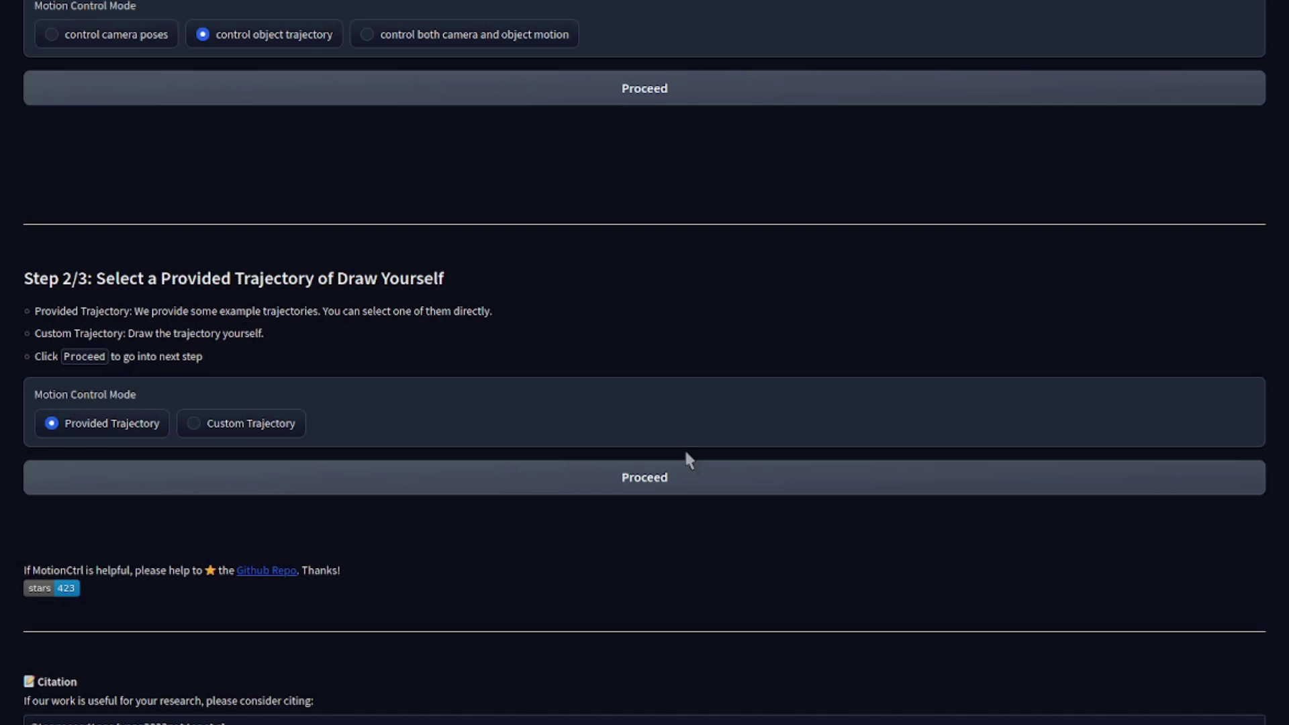
# Step: Load a provided curve trajectory preset, plot it, and advance to Step 3/3
pyautogui.click(658, 485)
pyautogui.scroll(-4, 714, 272)
pyautogui.scroll(-1, 1162, 424)
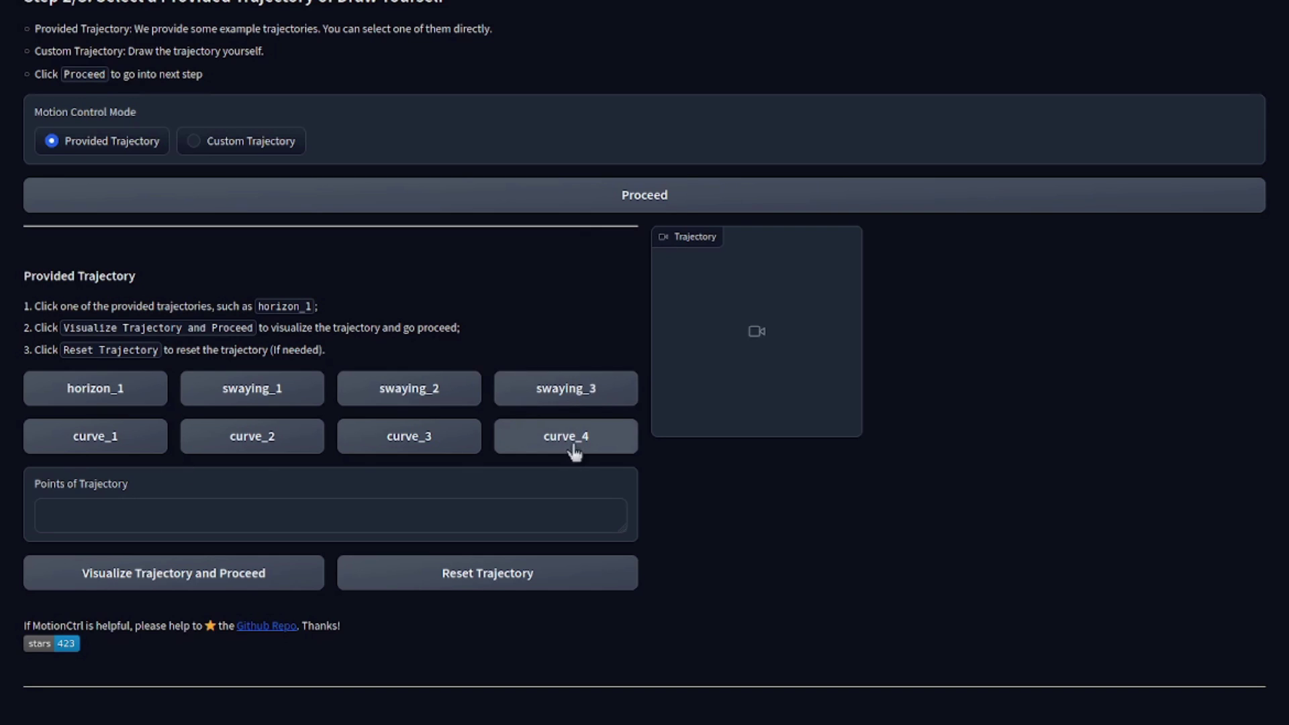
pyautogui.click(225, 445)
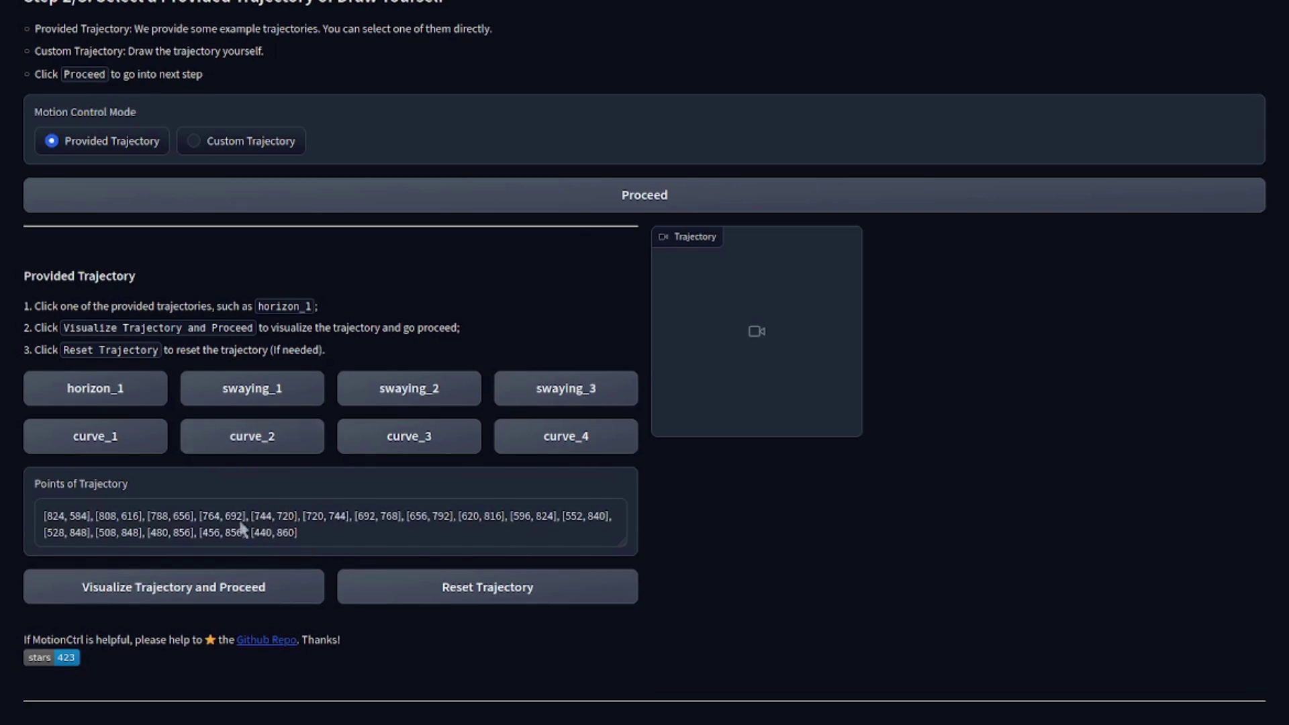
pyautogui.click(223, 588)
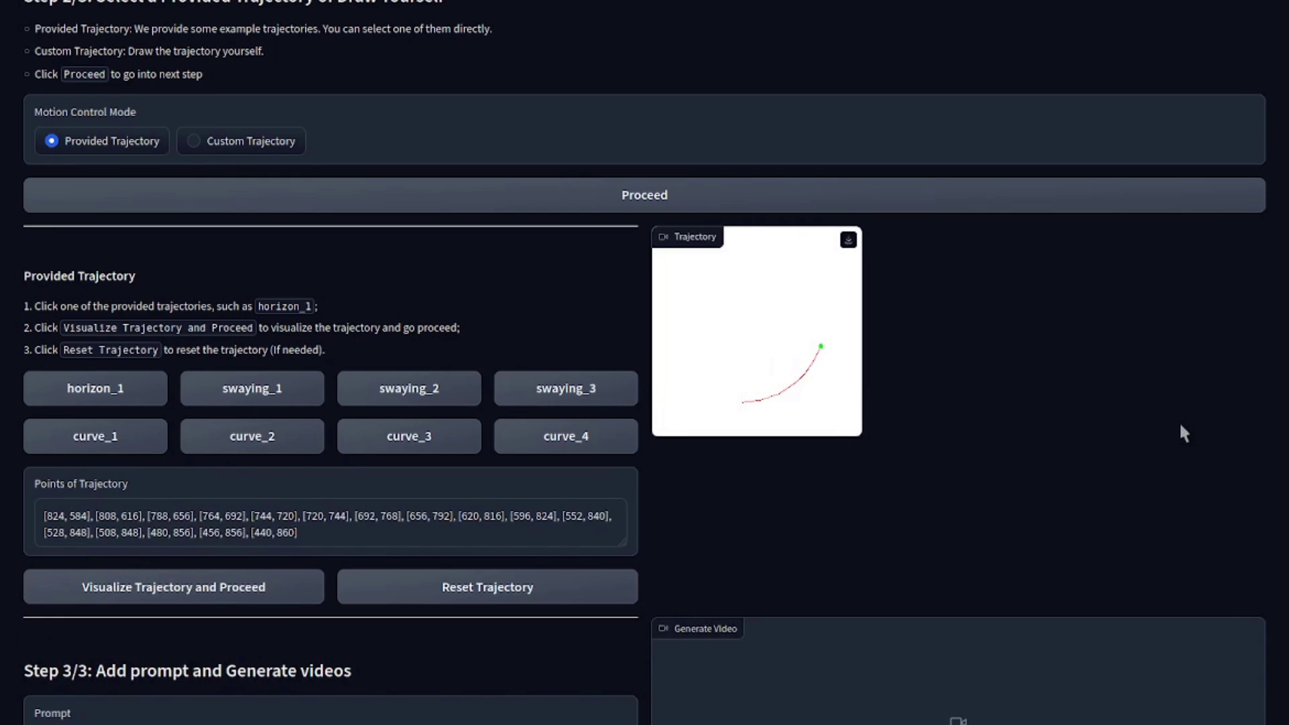
# Step: Switch to Custom Trajectory and clear the previously loaded trajectory points
pyautogui.click(266, 140)
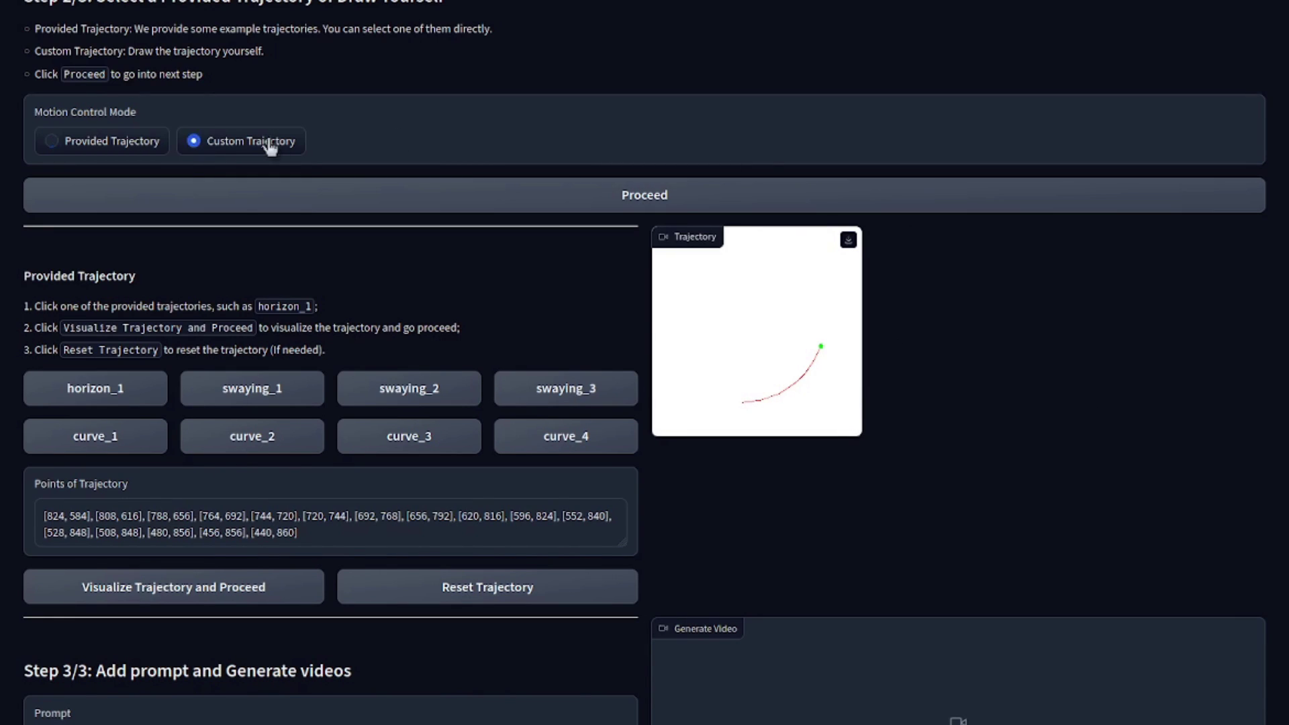
pyautogui.click(584, 200)
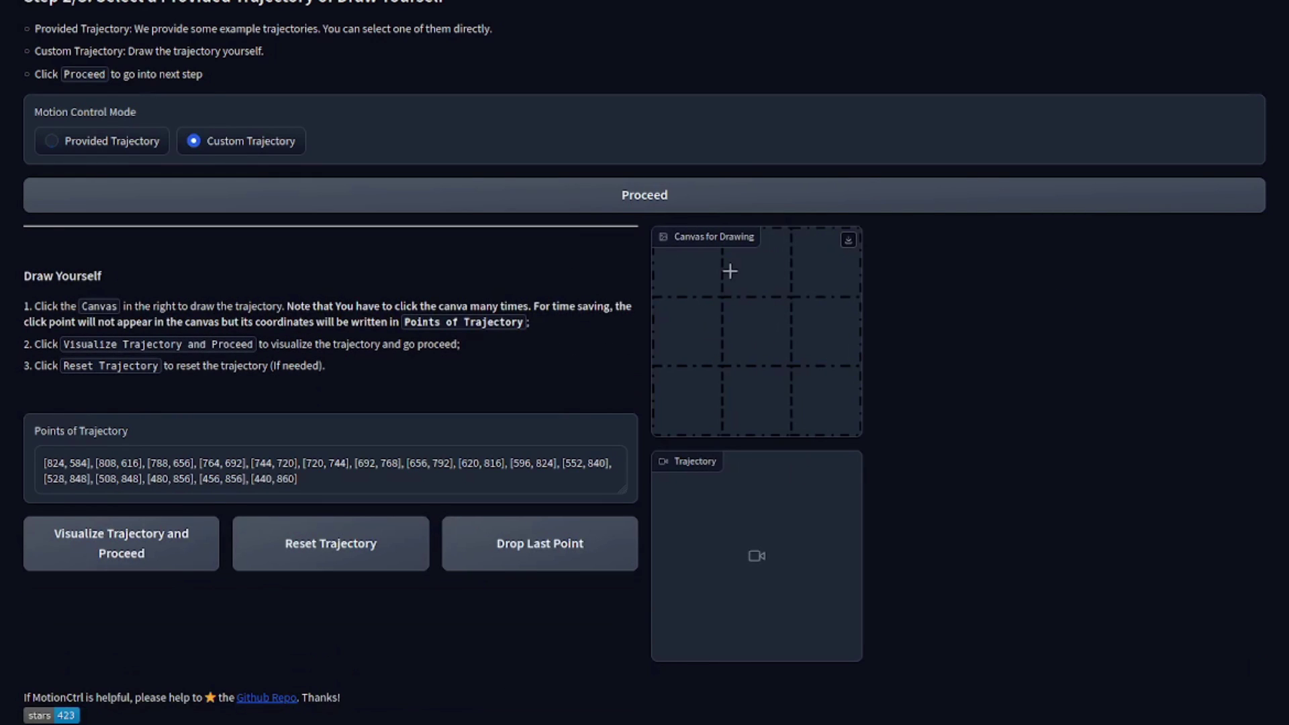
pyautogui.click(320, 546)
# Step: Draw a ten-point path down the left side, along the bottom, rising right, then plot it
pyautogui.click(679, 265)
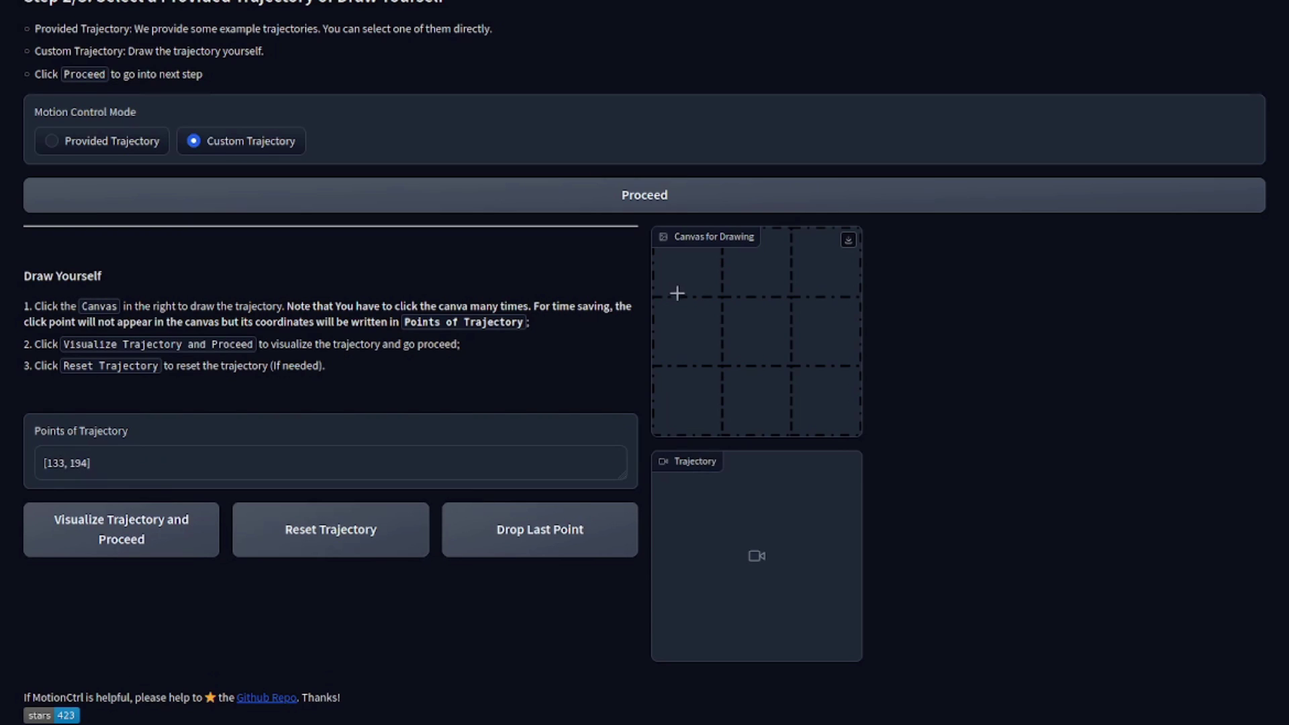
pyautogui.click(676, 293)
pyautogui.click(676, 313)
pyautogui.click(676, 342)
pyautogui.click(674, 370)
pyautogui.click(687, 395)
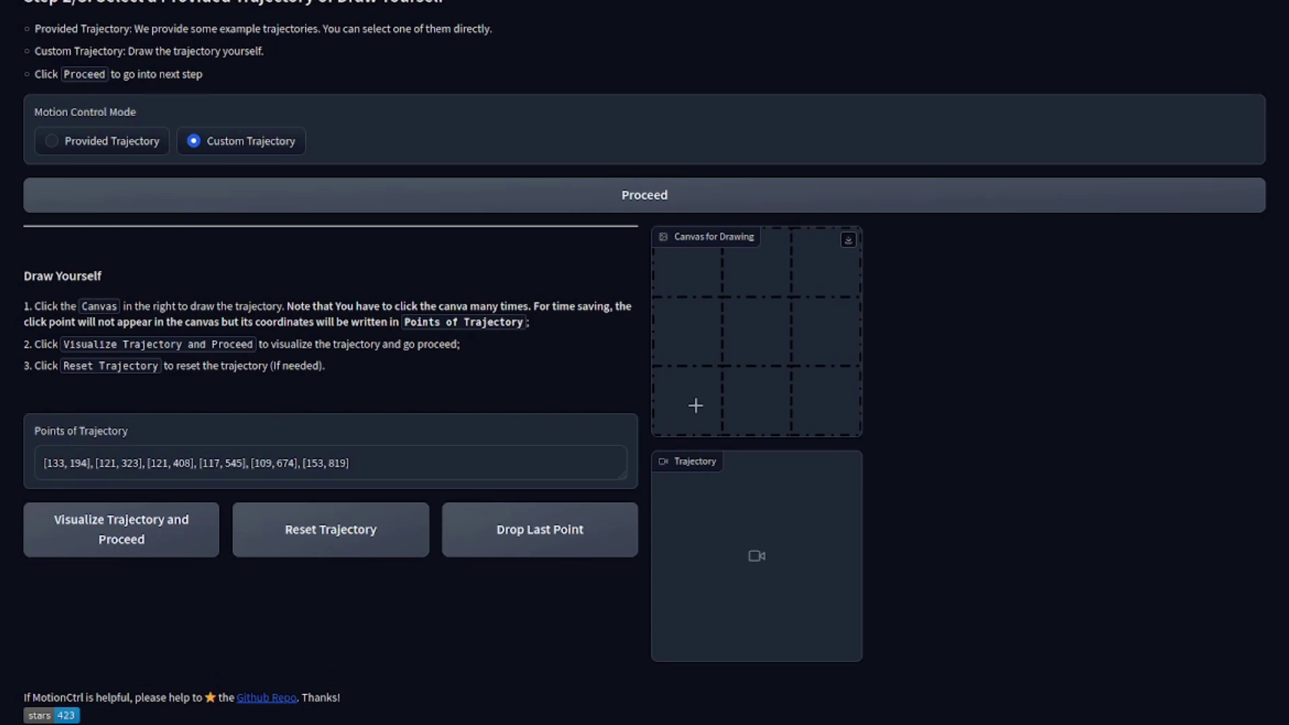
pyautogui.click(720, 407)
pyautogui.click(755, 407)
pyautogui.click(755, 406)
pyautogui.click(831, 367)
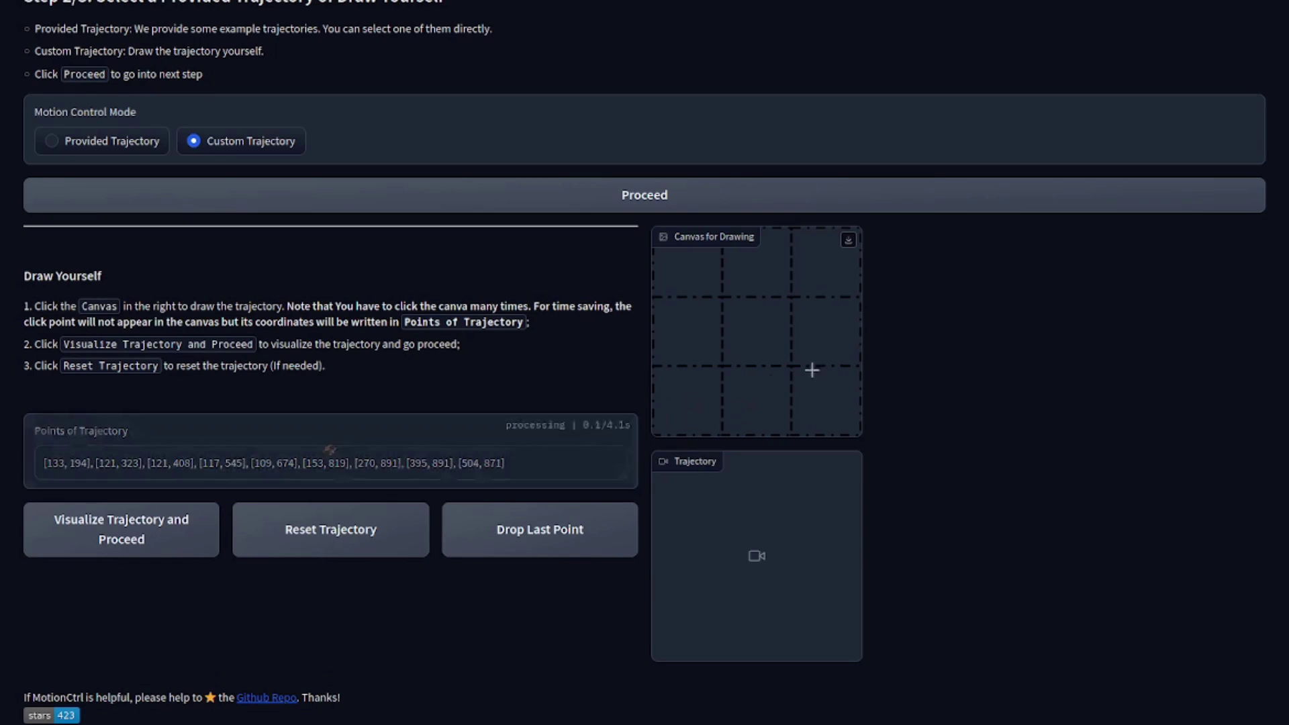
pyautogui.click(127, 540)
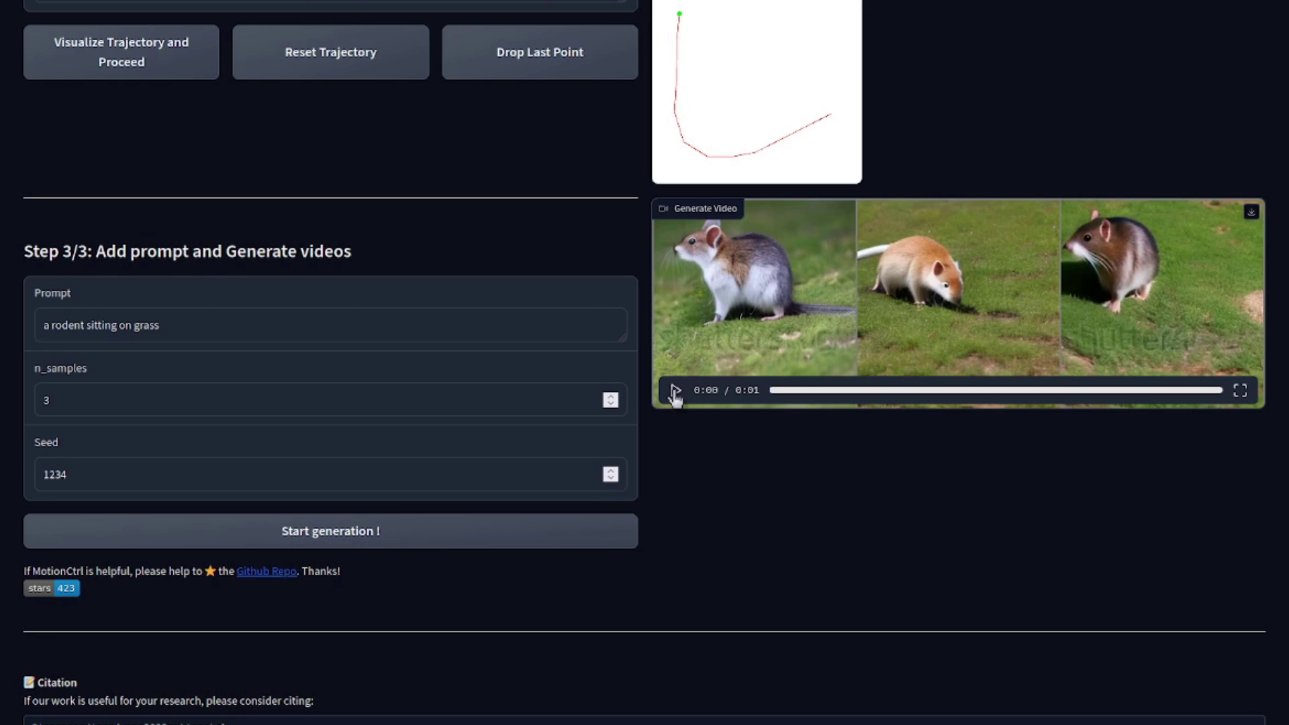
pyautogui.click(675, 391)
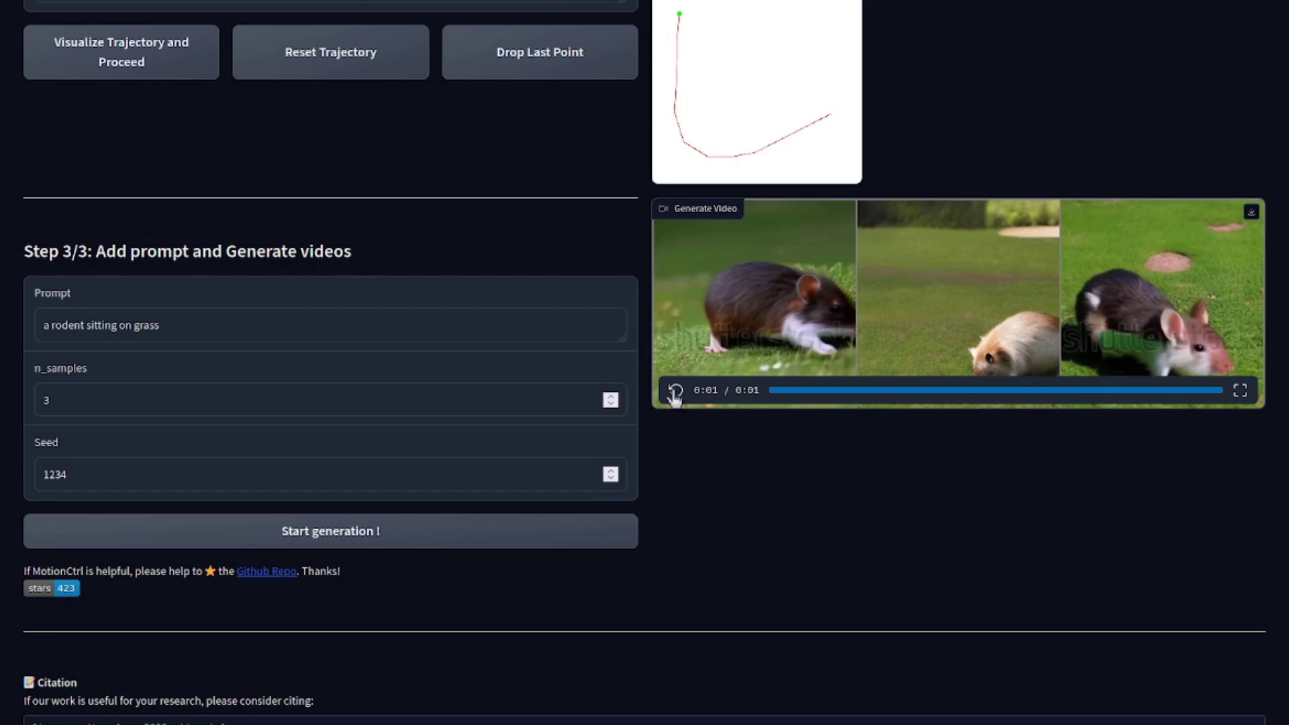
pyautogui.click(675, 391)
pyautogui.click(674, 391)
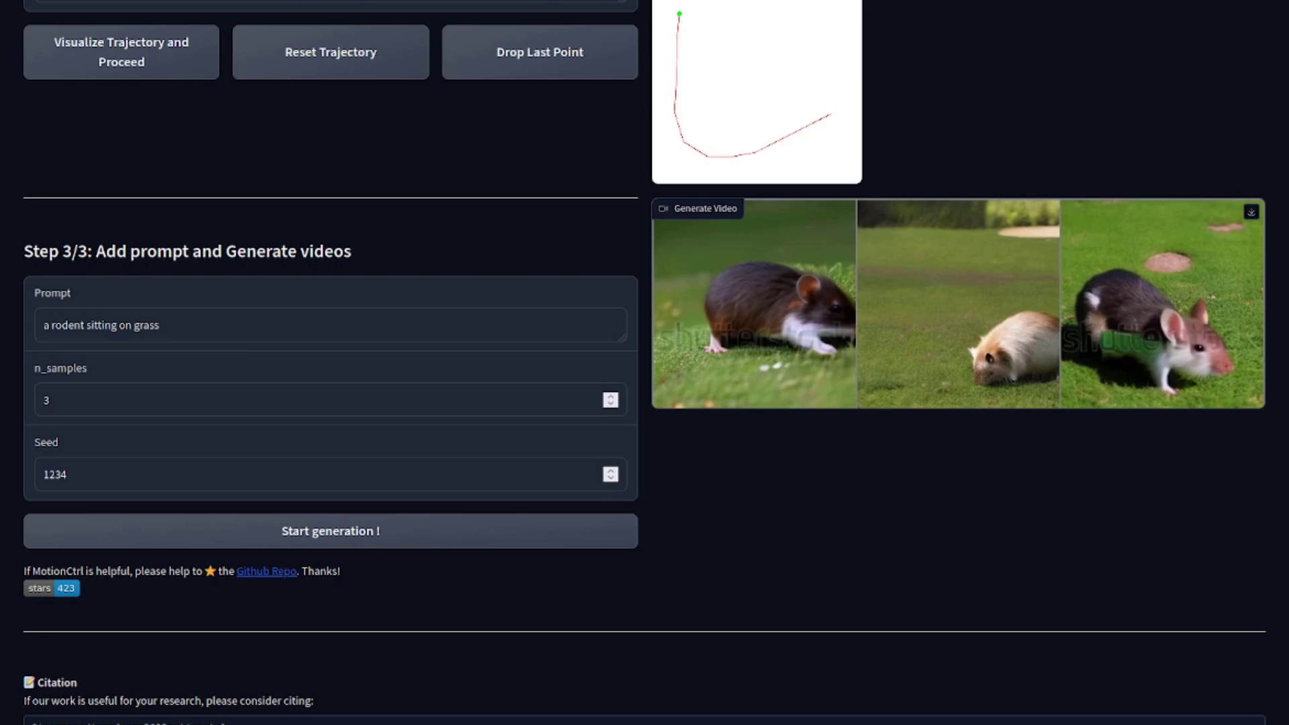
# Step: Set the seed to 101 and regenerate the rodent-on-grass clips
pyautogui.doubleClick(101, 474)
pyautogui.write('101')
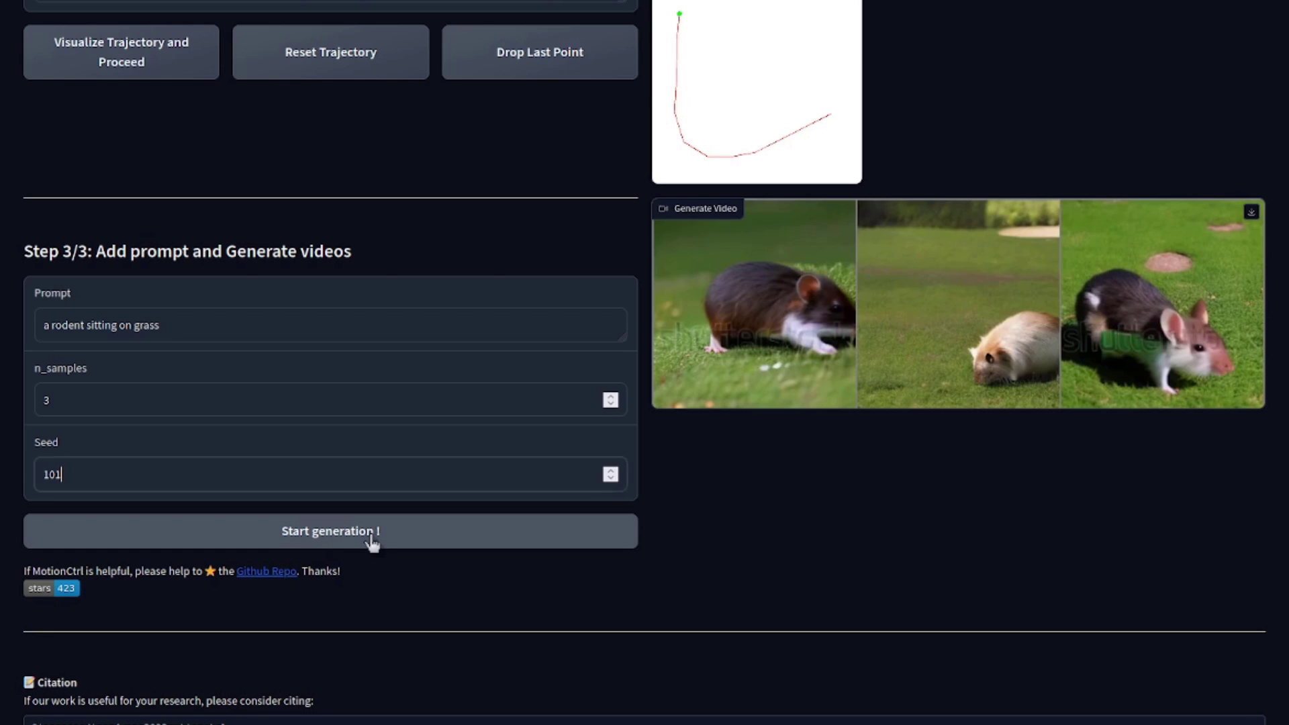
pyautogui.click(373, 541)
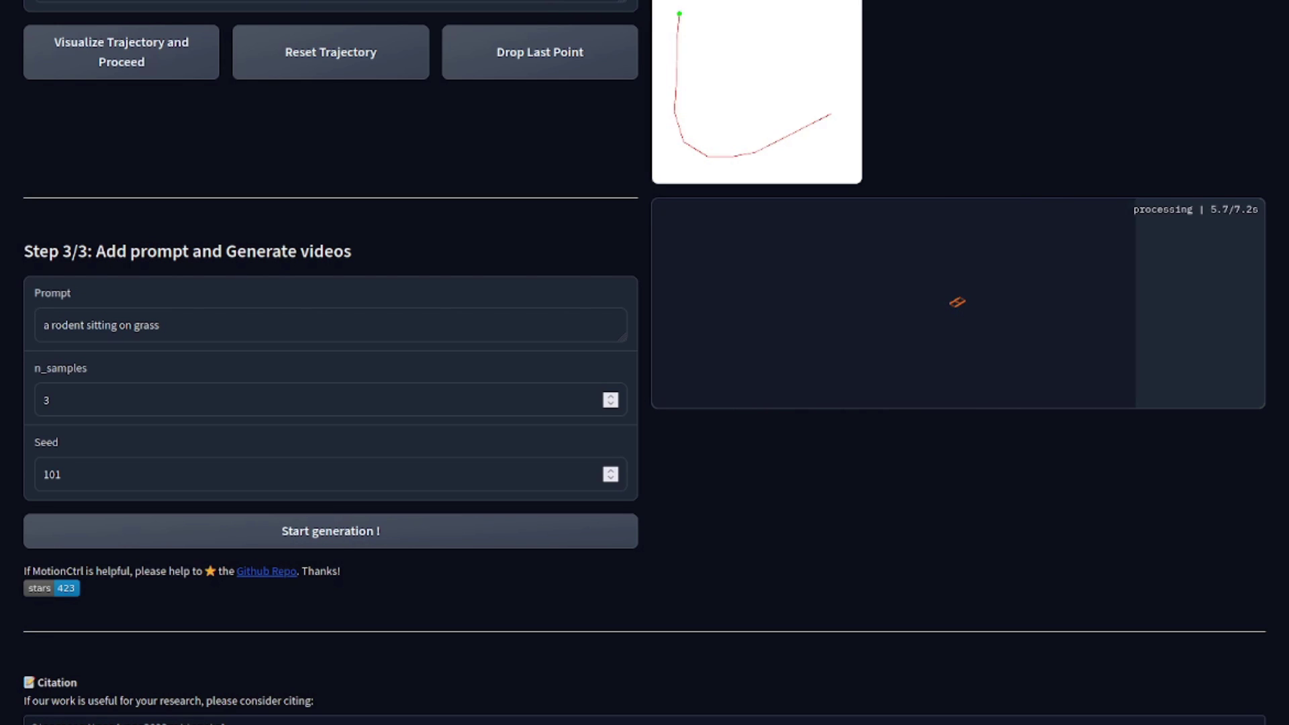
# Step: Play the new seed-101 rodent clips several times
pyautogui.click(673, 395)
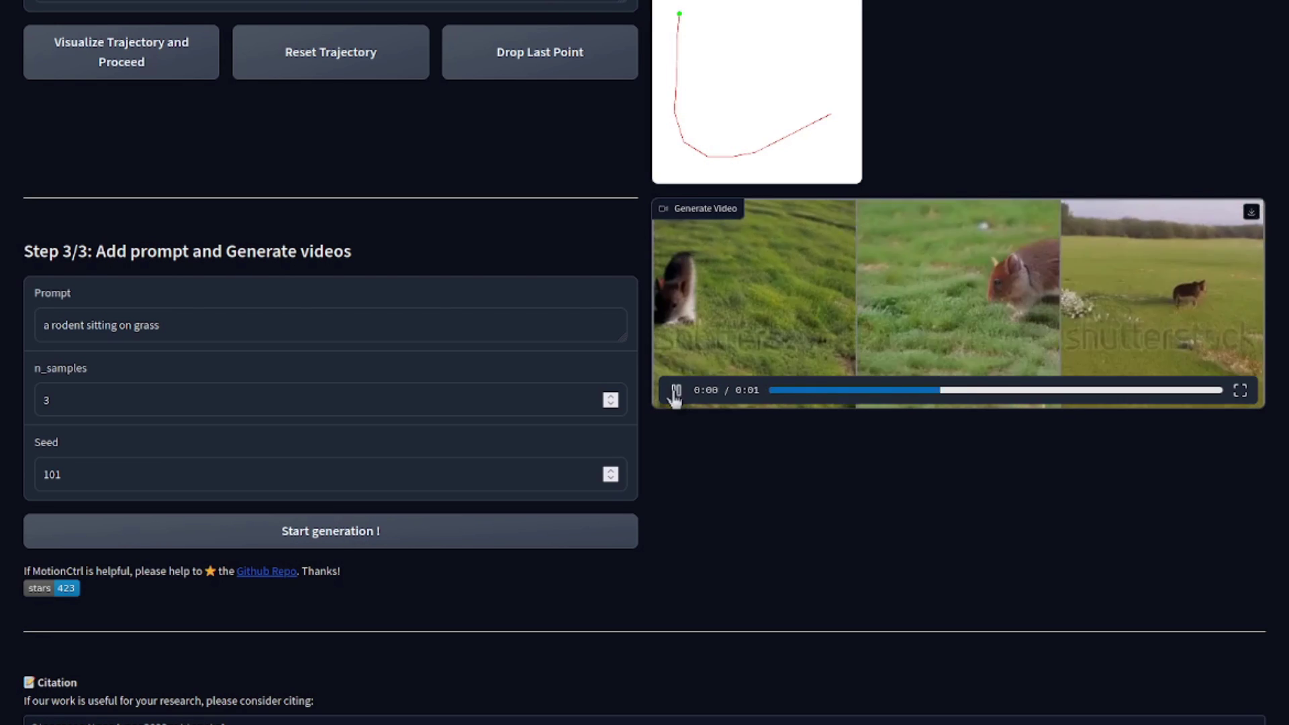
pyautogui.click(674, 393)
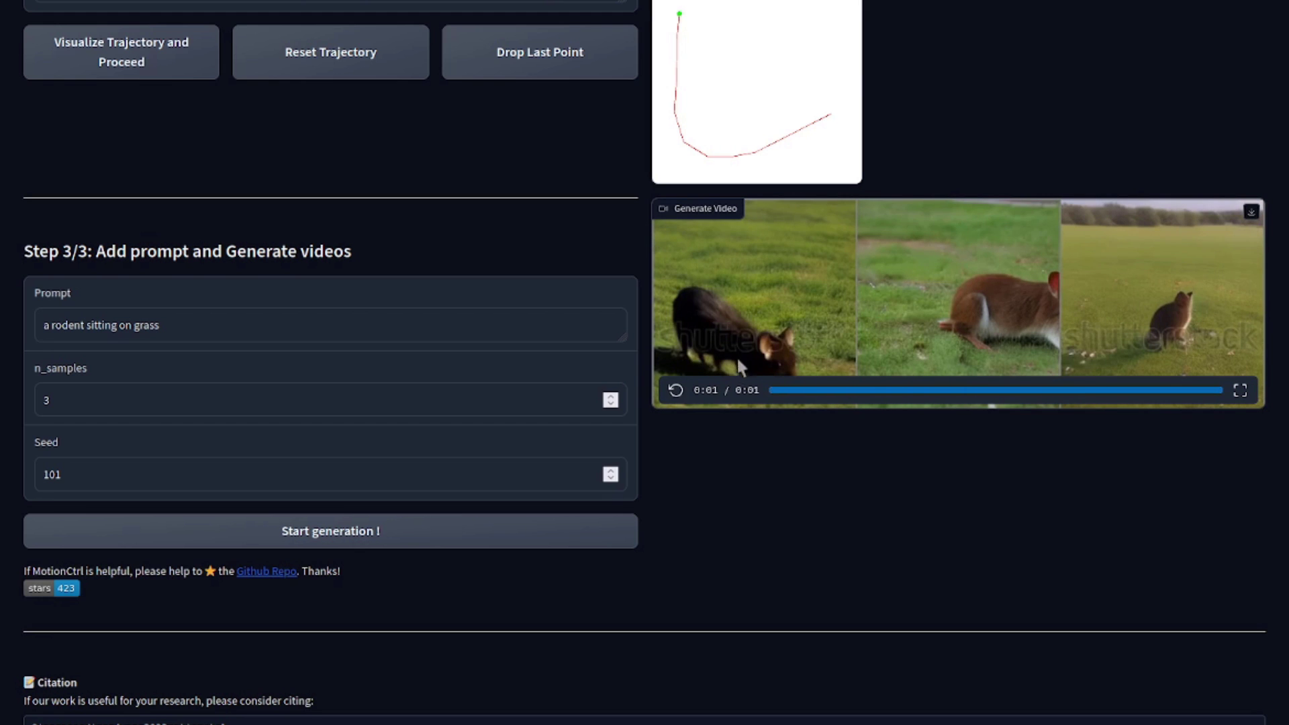
pyautogui.click(676, 391)
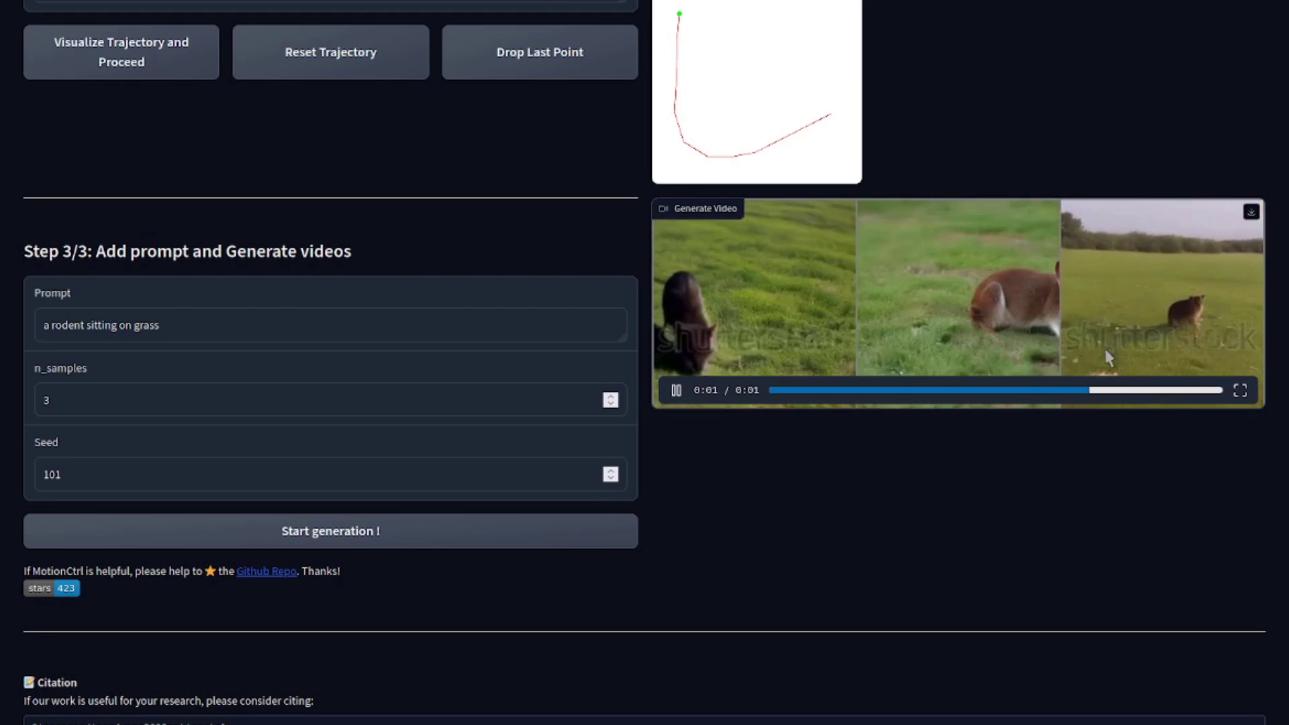
pyautogui.click(676, 390)
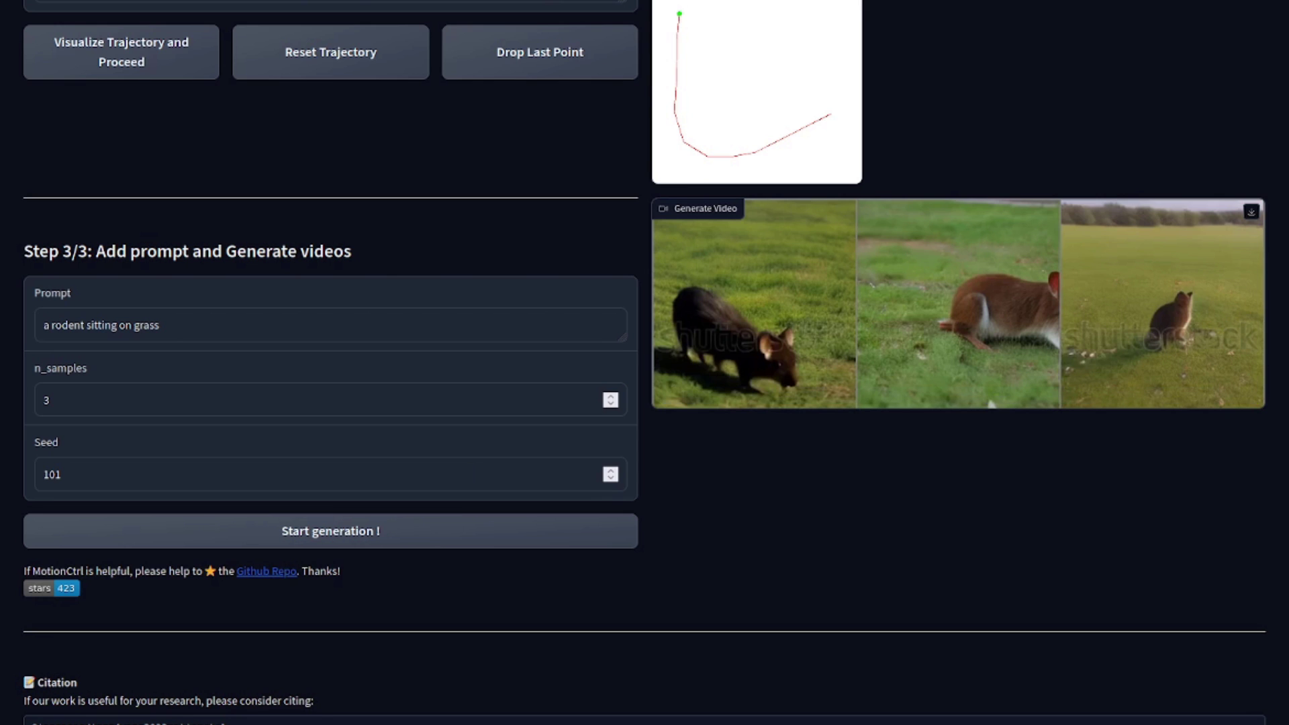
# Step: Choose Pan Down as the camera pose and plot its camera positions
pyautogui.scroll(20, 645, 363)
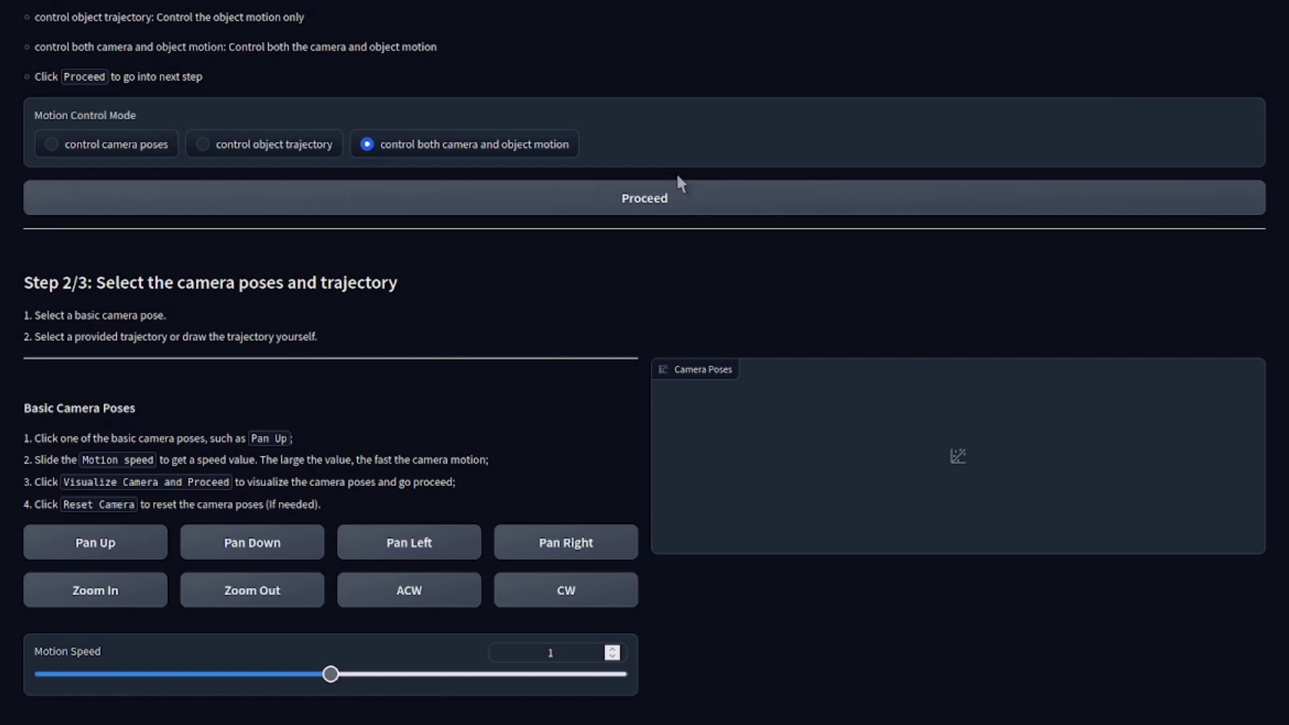
pyautogui.scroll(-5, 1184, 115)
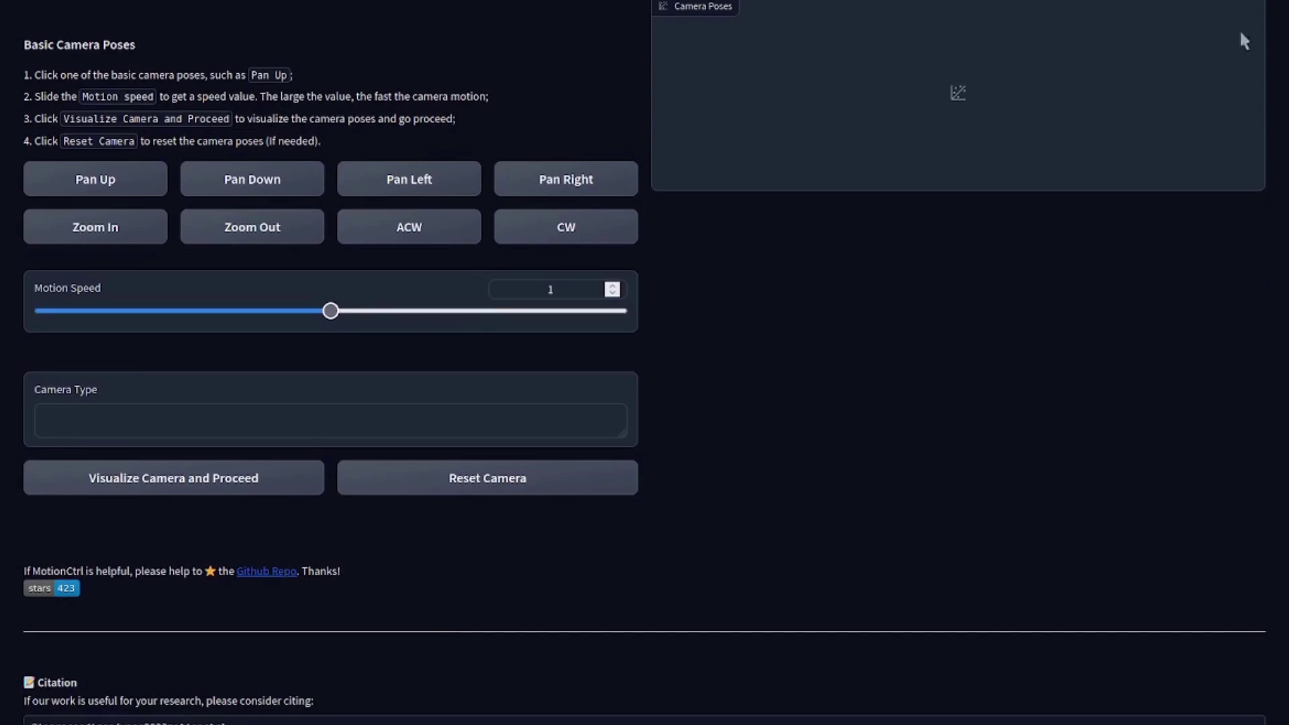
pyautogui.click(231, 182)
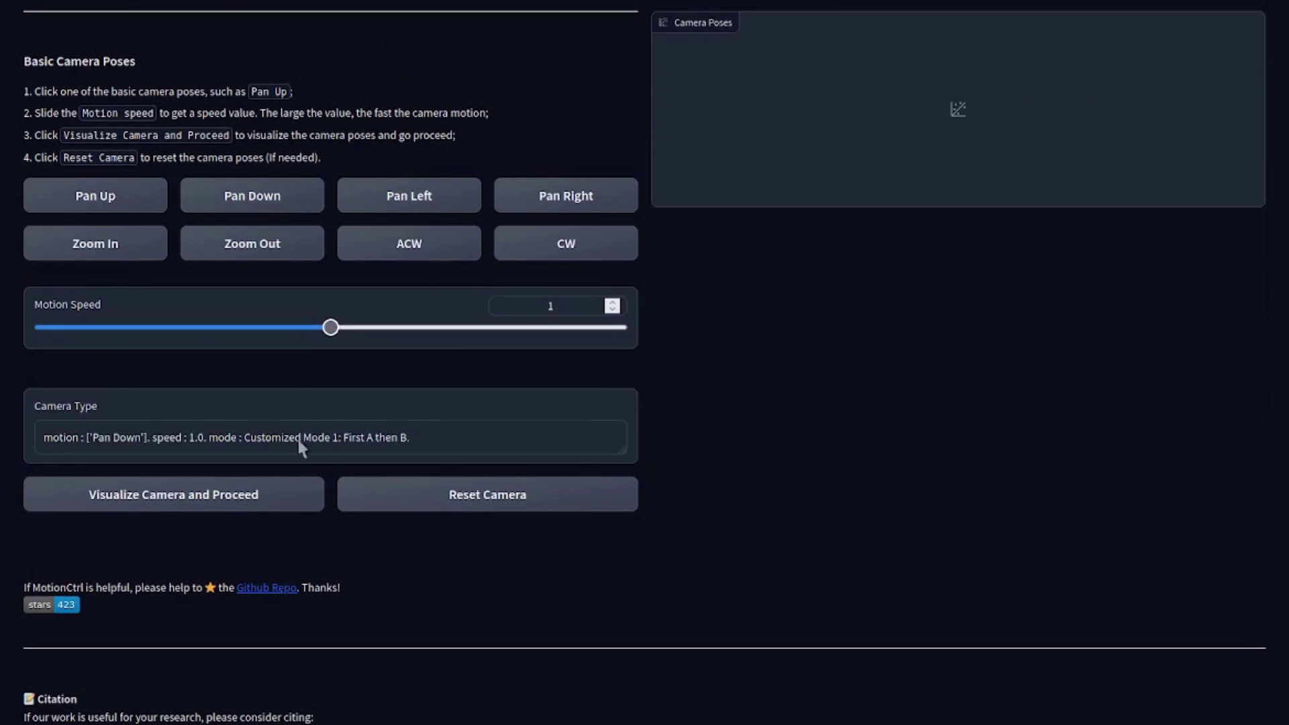
pyautogui.click(222, 503)
# Step: Proceed under Custom Trajectory to the object trajectory drawing canvas
pyautogui.scroll(-1, 637, 211)
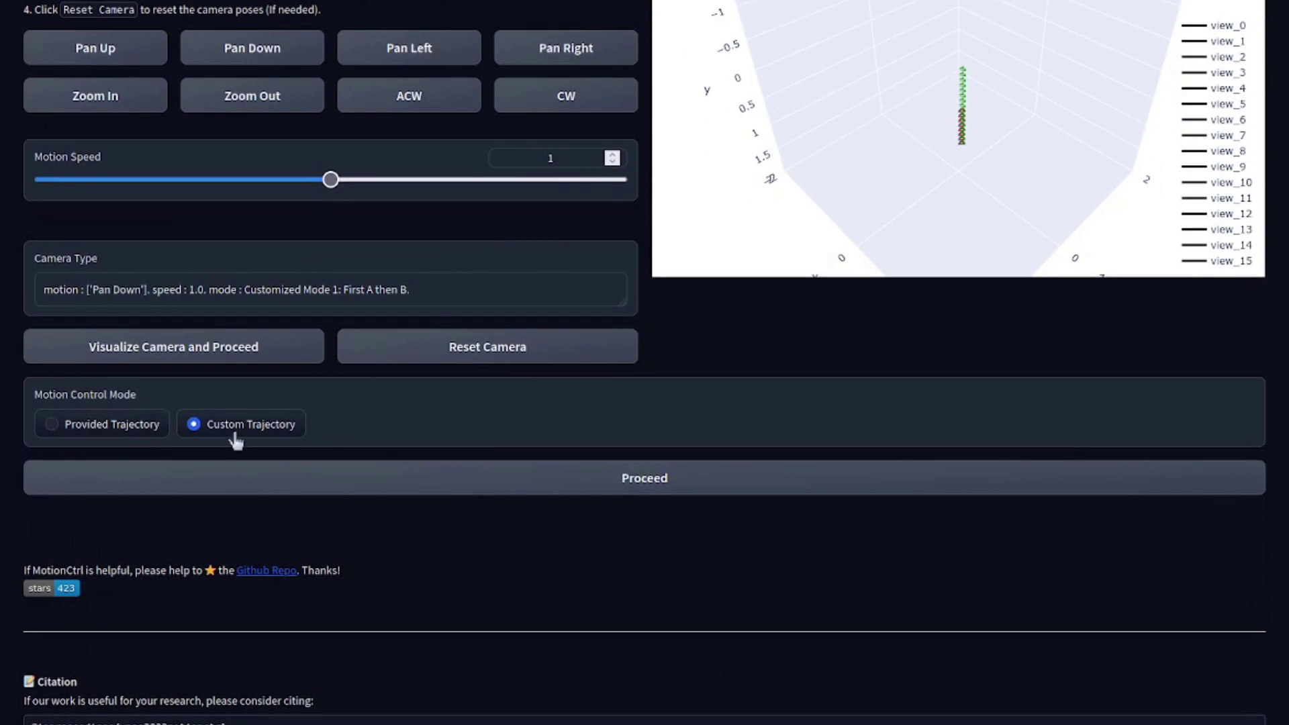
pyautogui.click(541, 494)
pyautogui.scroll(-6, 541, 497)
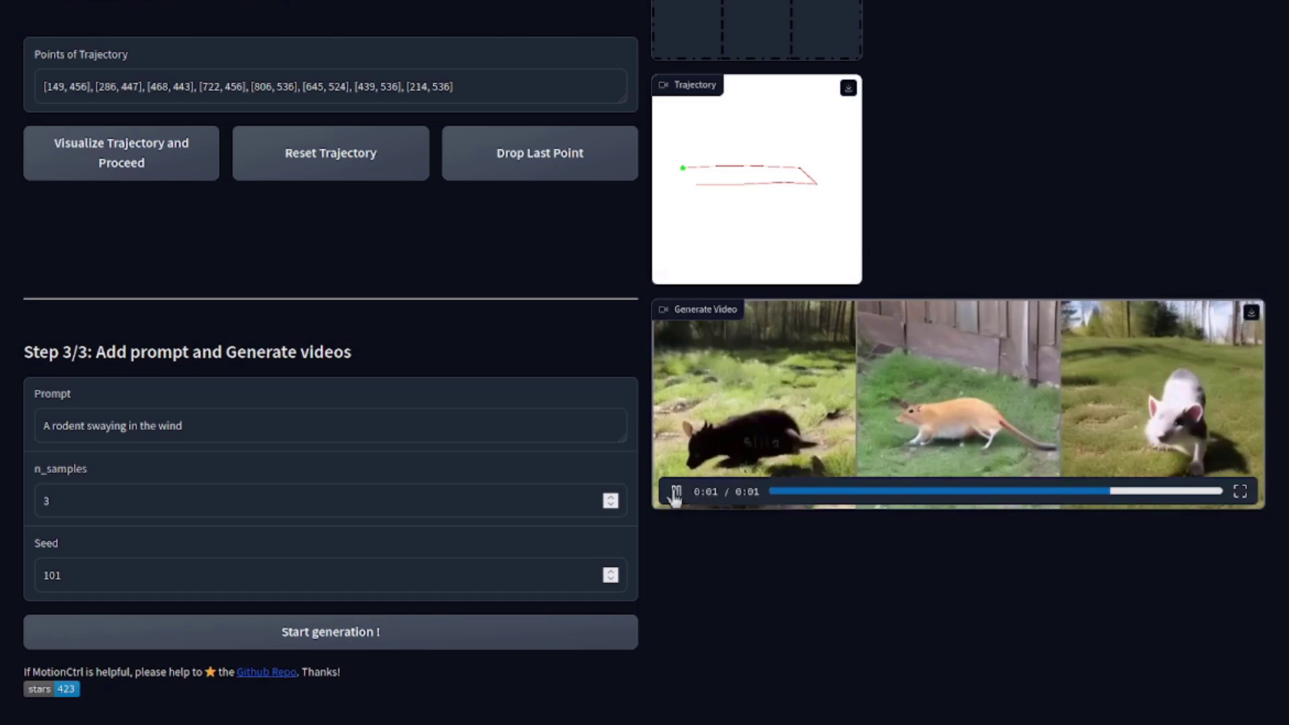
# Step: Replay the three seed-101 'A rodent swaying in the wind' clips repeatedly to review the horizontal motion
pyautogui.click(675, 492)
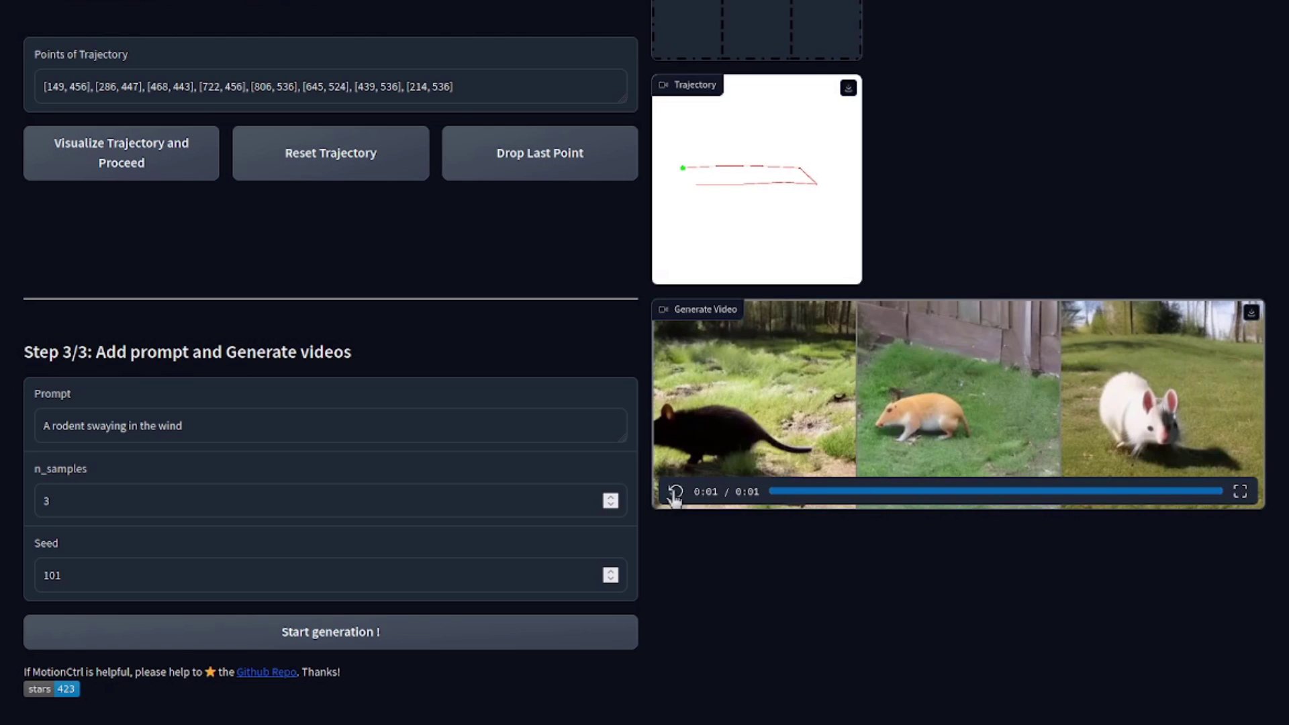
pyautogui.click(675, 493)
pyautogui.click(675, 492)
pyautogui.click(675, 493)
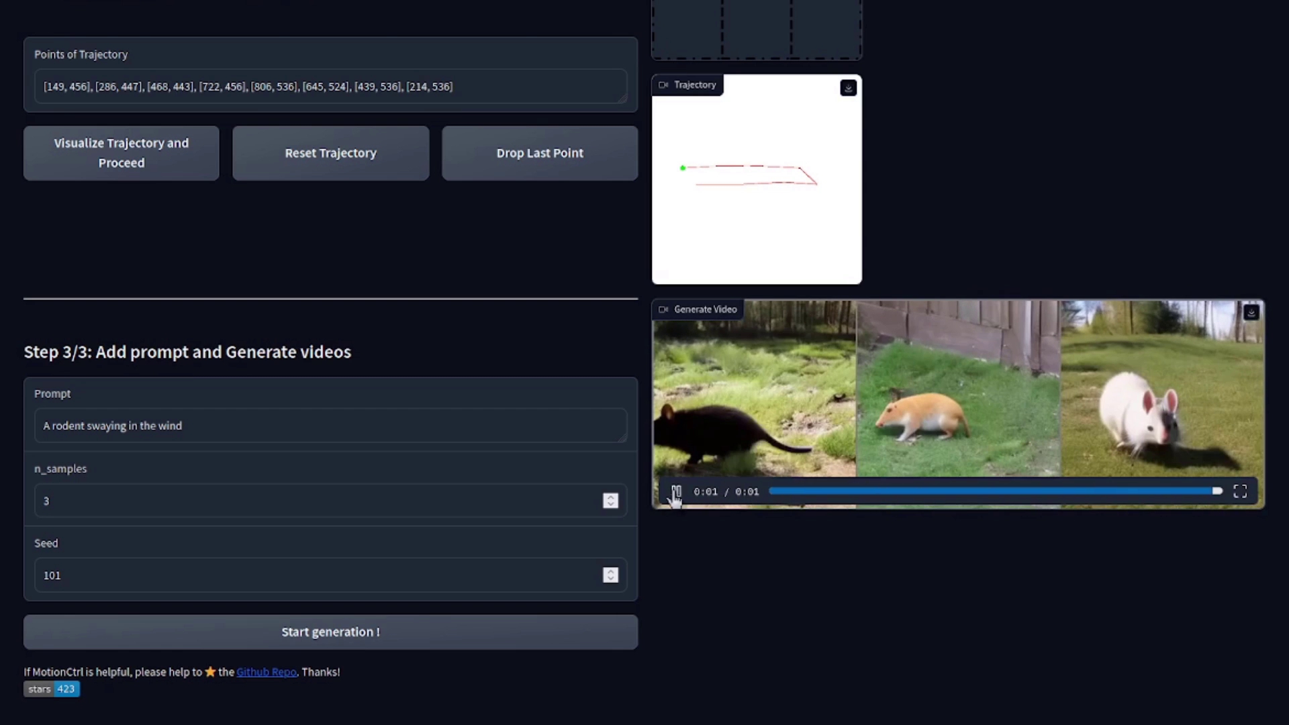